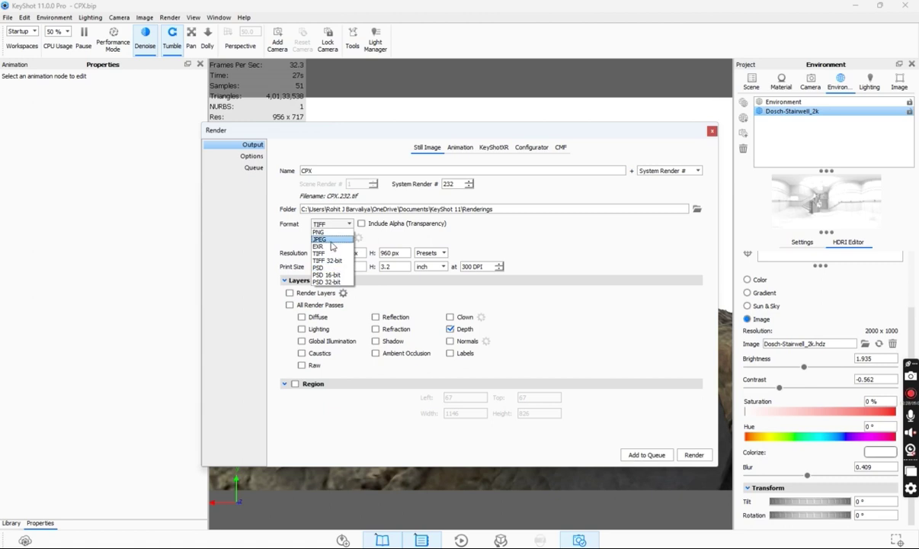
Render the CPX still image in PNG format and enlarge the render output window to full screen
left_click(319, 232)
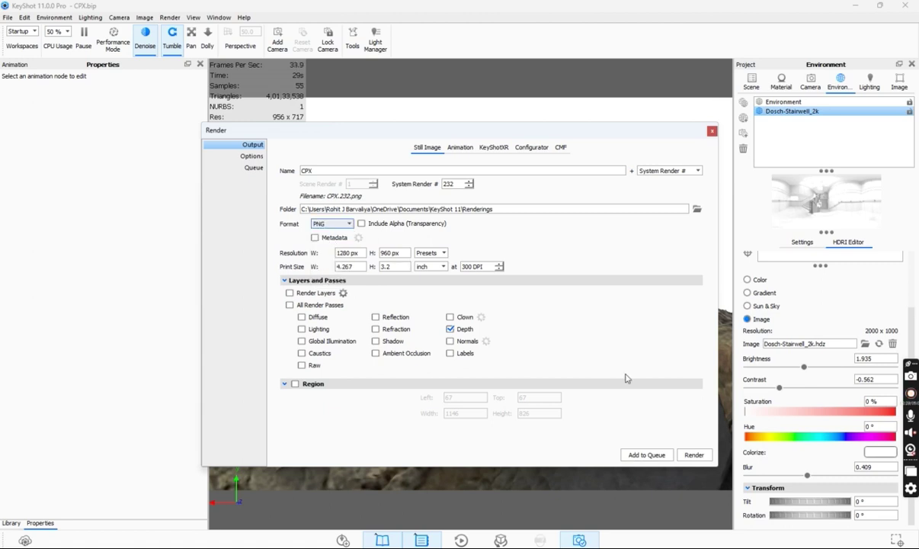
left_click(705, 456)
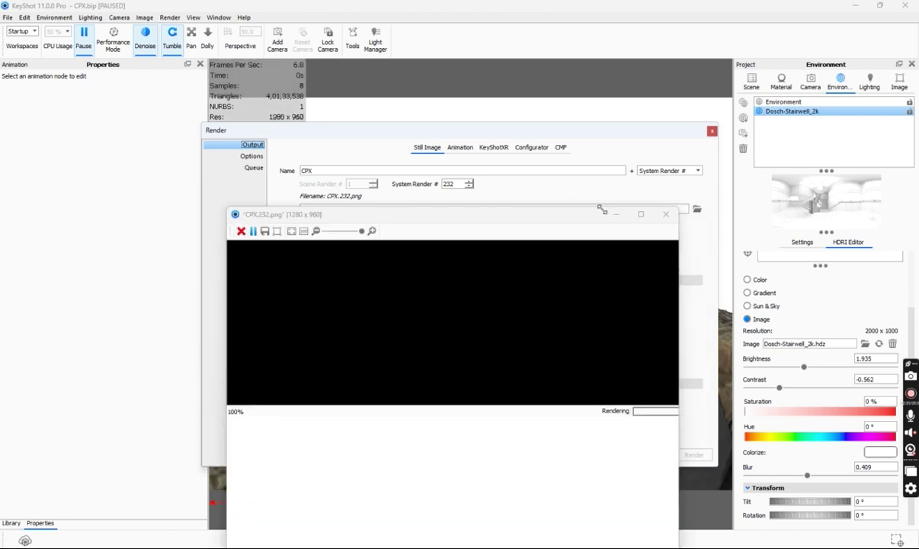
left_click(641, 215)
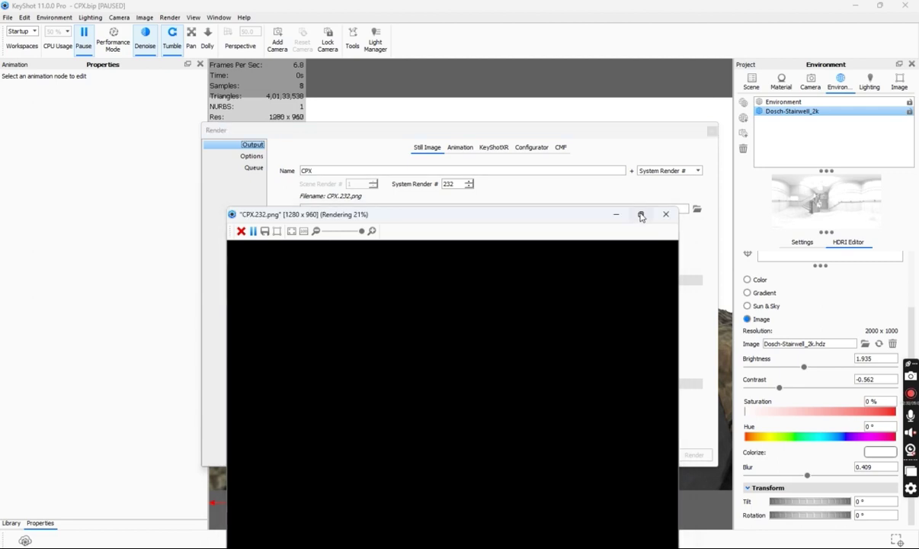
left_click(641, 215)
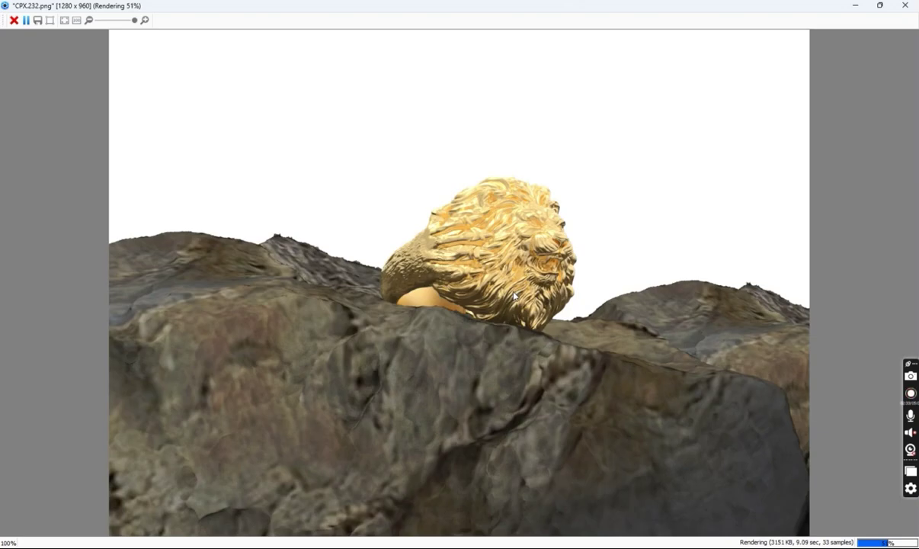
scroll(546, 261, "down", 1)
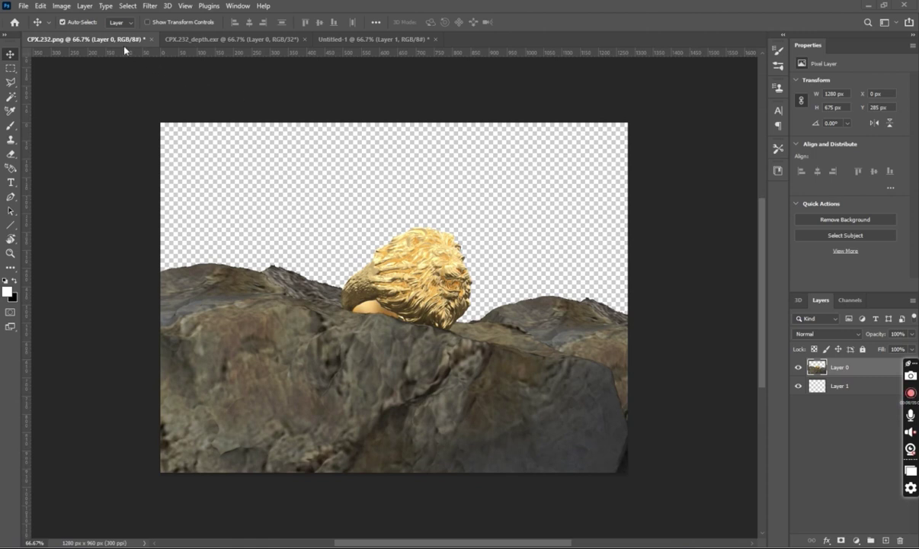
Switch to the CPX.232_depth.exr document in Photoshop and add an Exposure adjustment layer above its depth layer
left_click(202, 38)
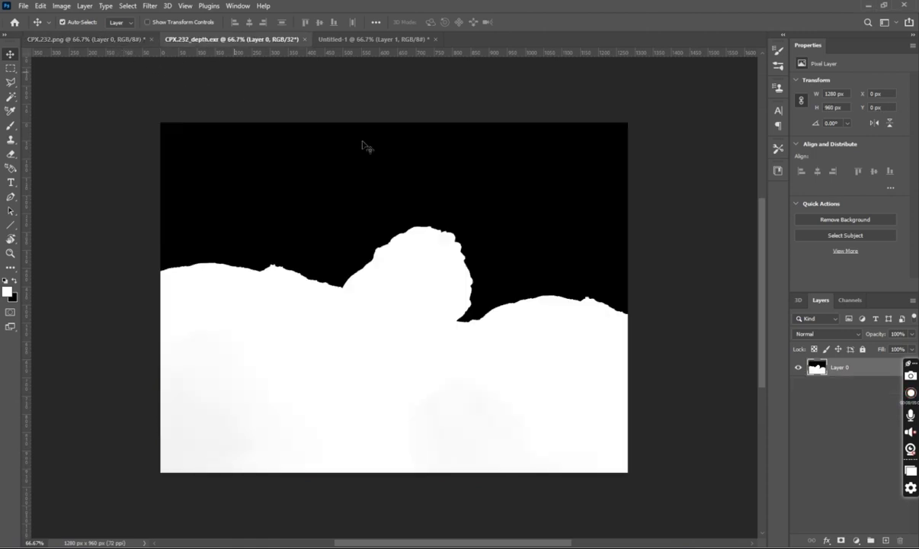
left_click(805, 468)
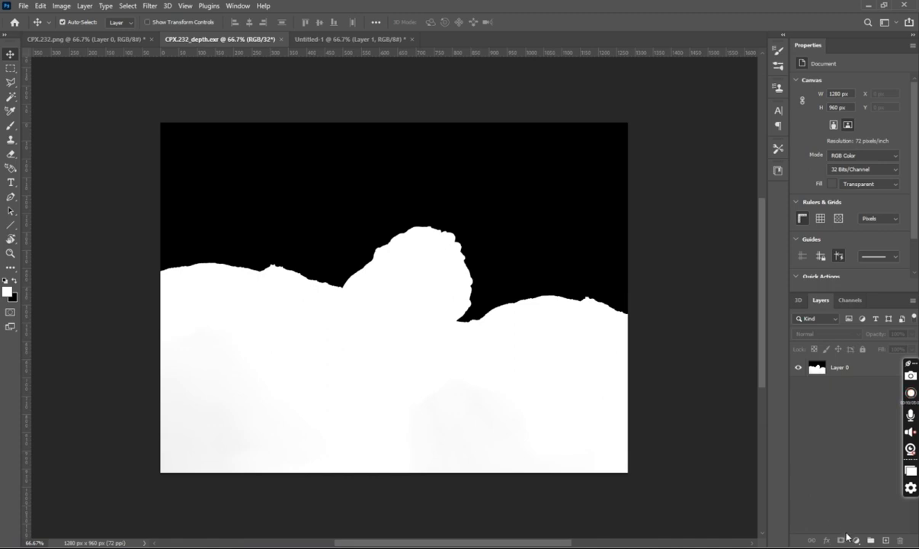
left_click(589, 335)
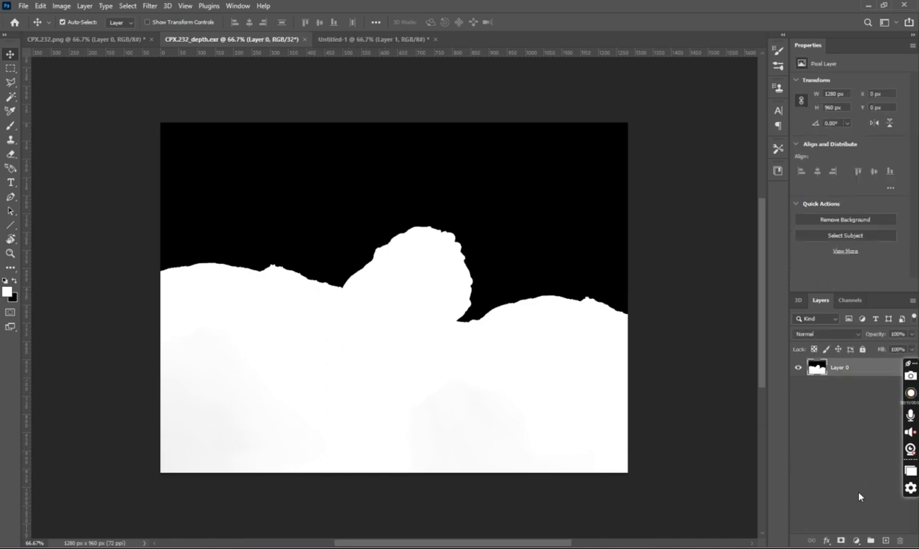
left_click(857, 540)
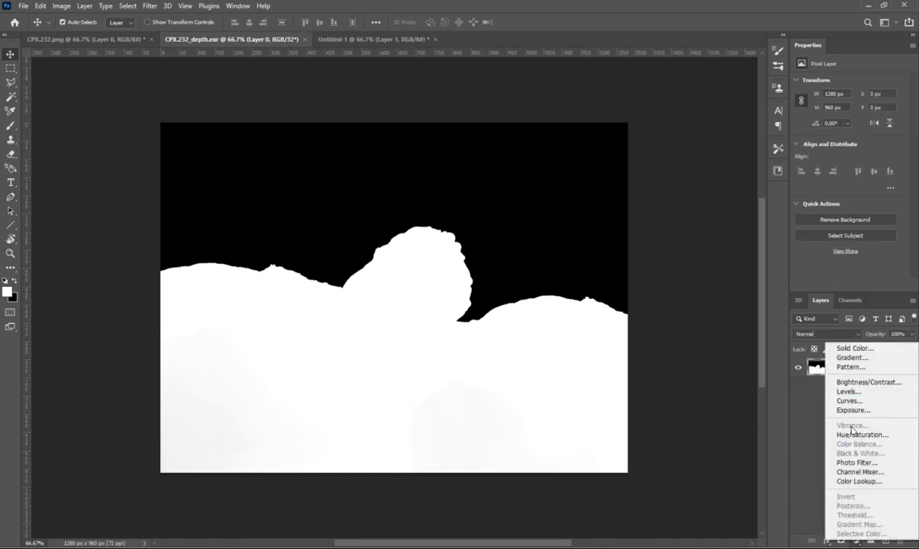
left_click(856, 412)
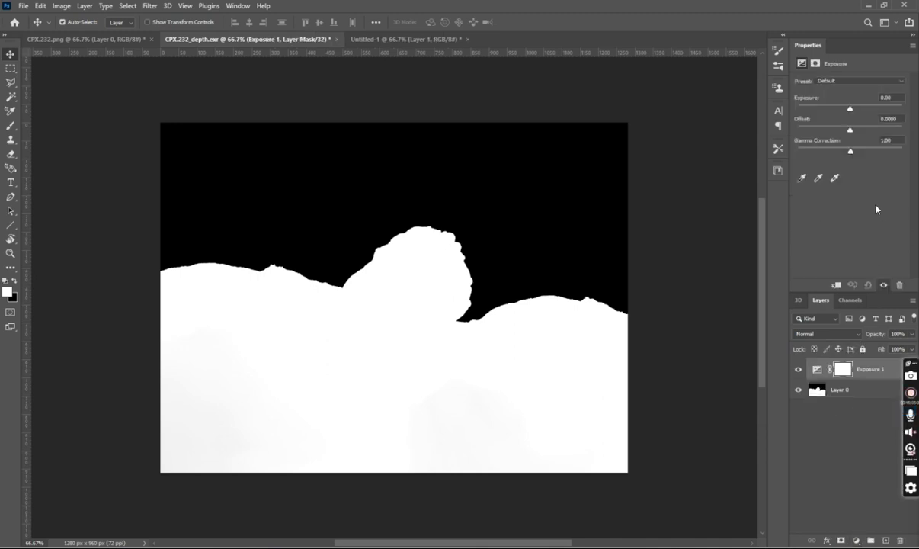
Set the Exposure adjustment to exposure +0.10, offset -0.4372 and gamma correction 0.39 to bring out the depth gradations
left_click_drag(851, 129, 752, 128)
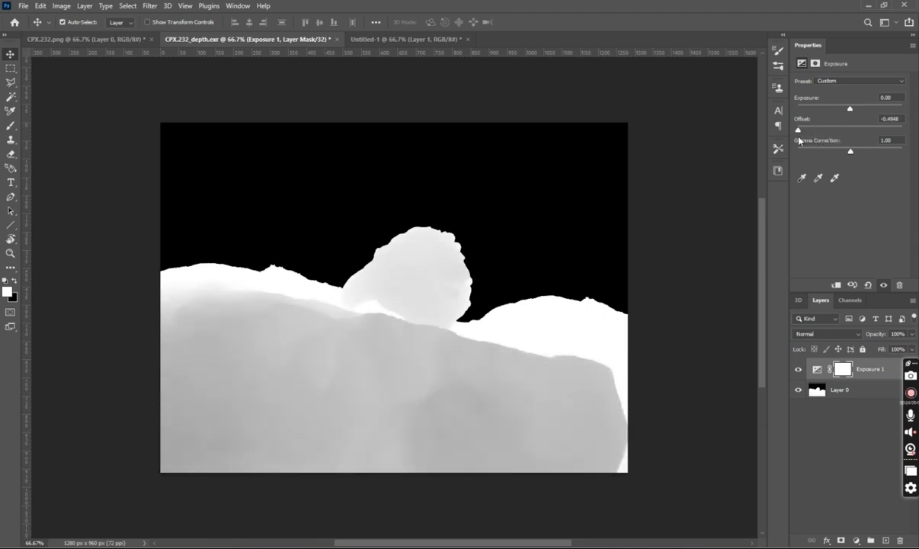
left_click_drag(848, 155, 873, 155)
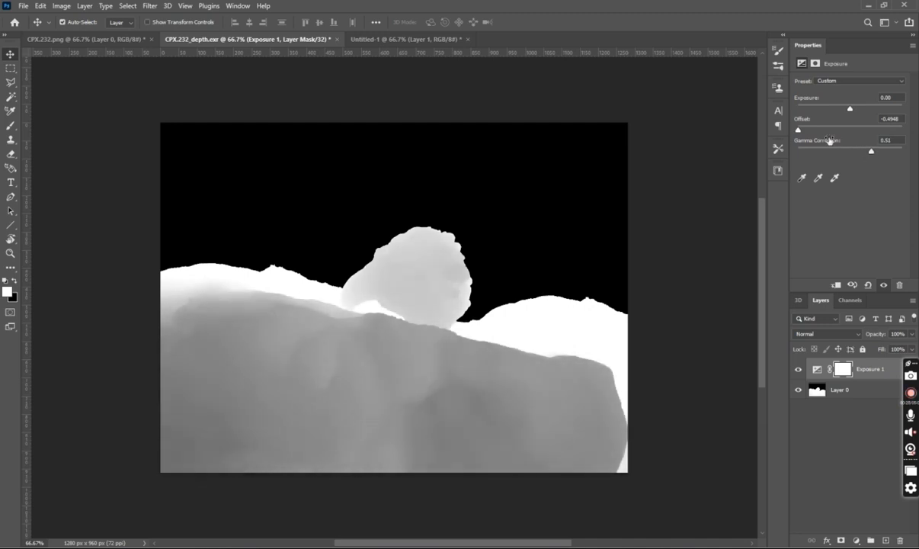
left_click_drag(798, 131, 805, 132)
left_click_drag(872, 155, 866, 152)
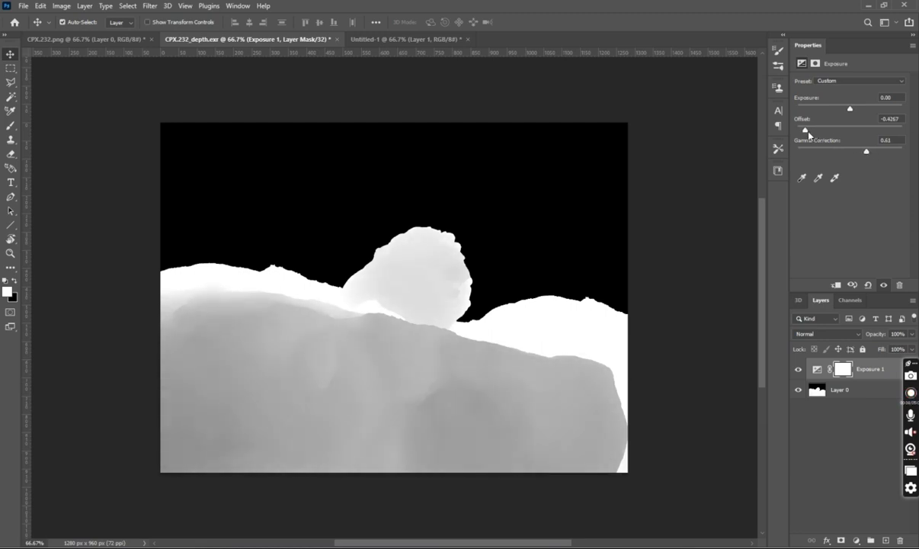
left_click_drag(811, 133, 803, 136)
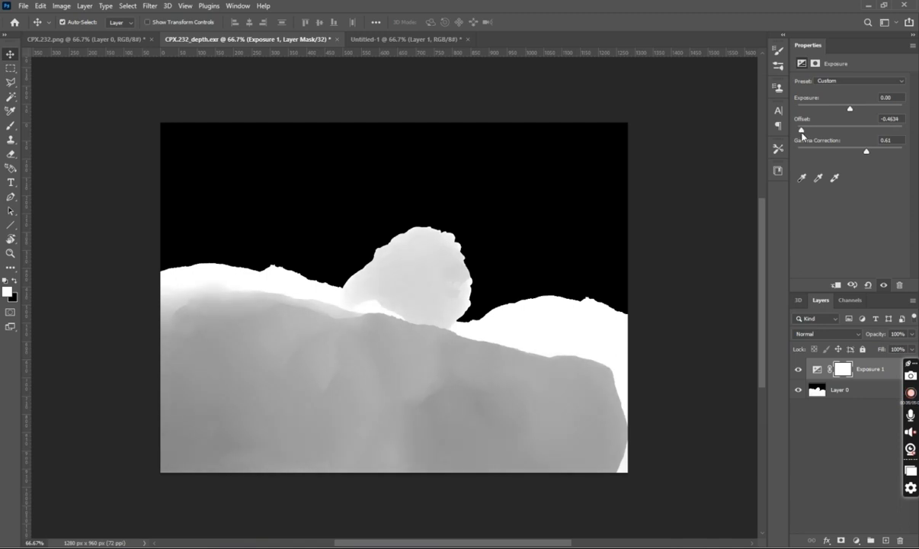
mouse_move(866, 153)
left_mouse_down()
mouse_move(887, 155)
mouse_move(879, 154)
left_mouse_up()
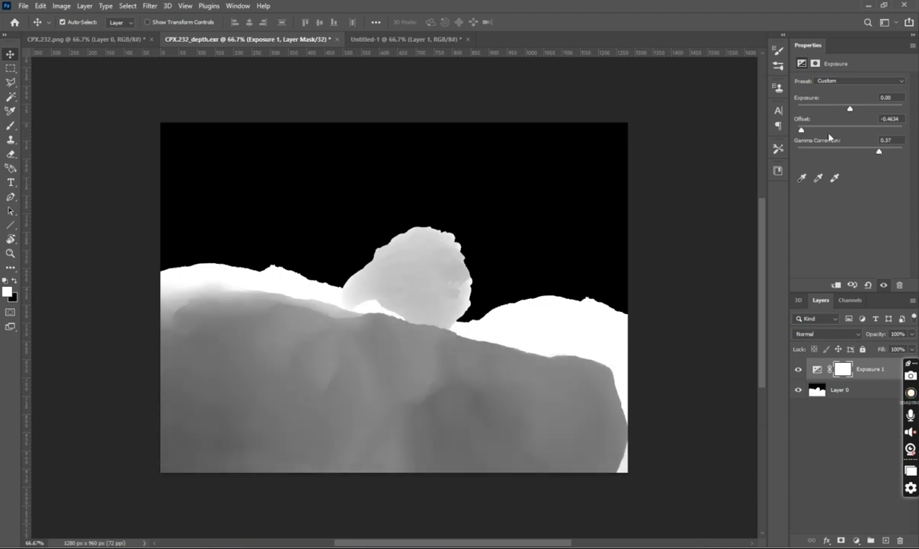
left_click_drag(802, 134, 803, 132)
left_click_drag(875, 155, 879, 153)
left_click_drag(802, 131, 801, 132)
left_click_drag(851, 109, 852, 110)
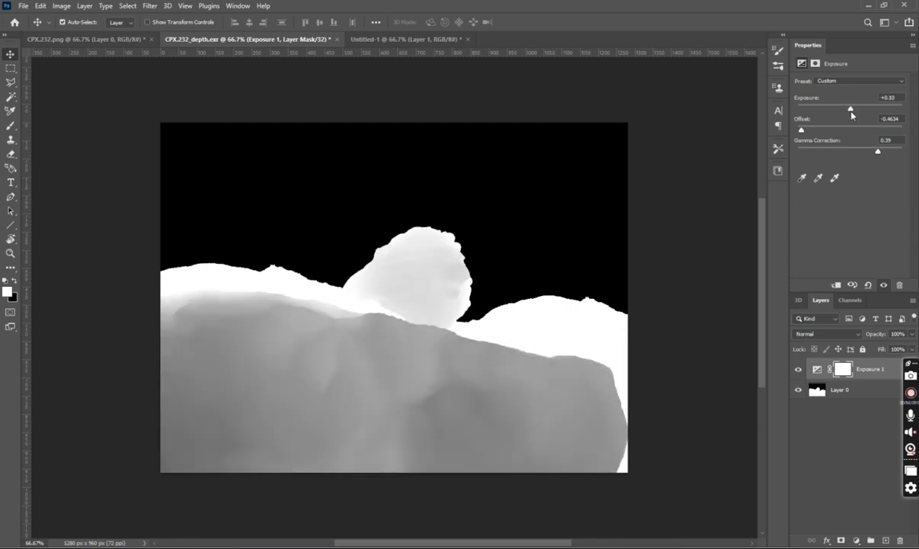
left_click_drag(801, 130, 804, 130)
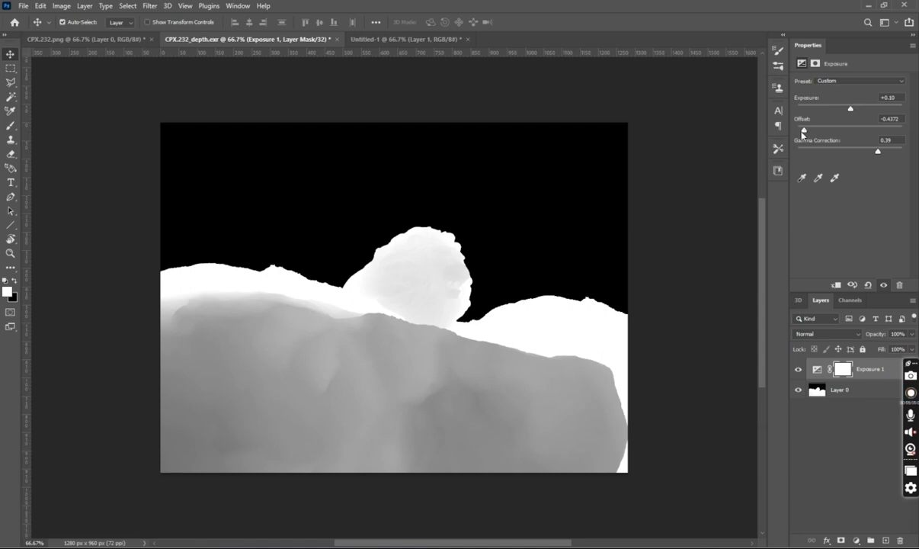
Merge the Exposure adjustment layer with the depth image layer into a single layer
left_click(863, 424)
right_click(863, 424)
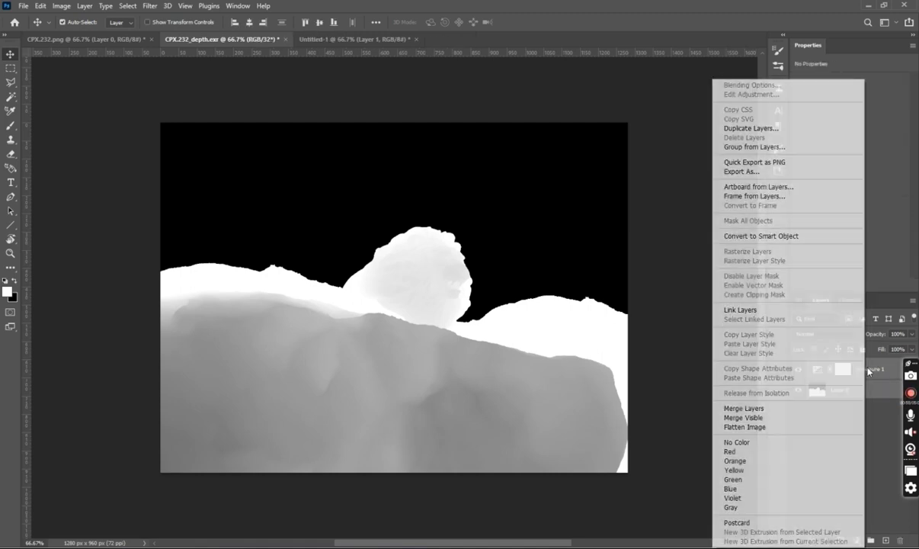
left_click(821, 417)
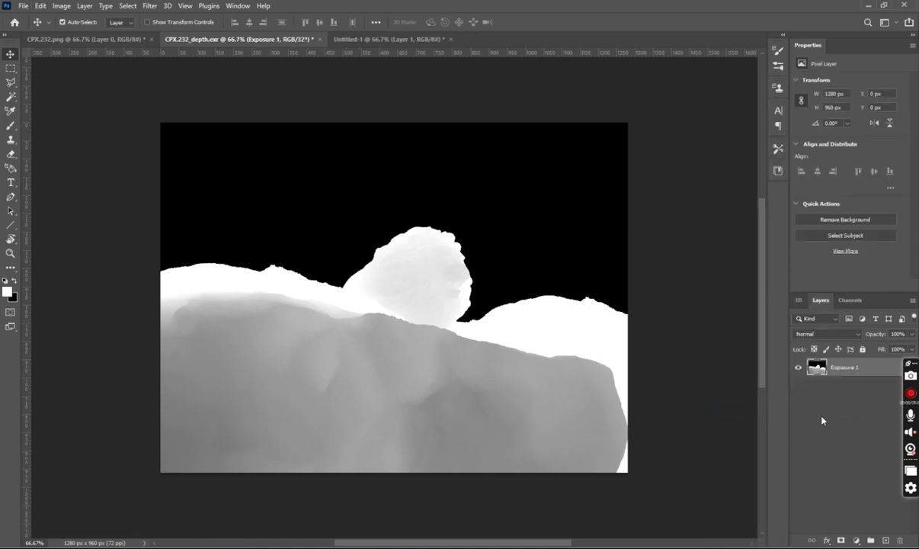
Try to select the black background of the depth image with the Magic Wand tool
key("ctrl+a")
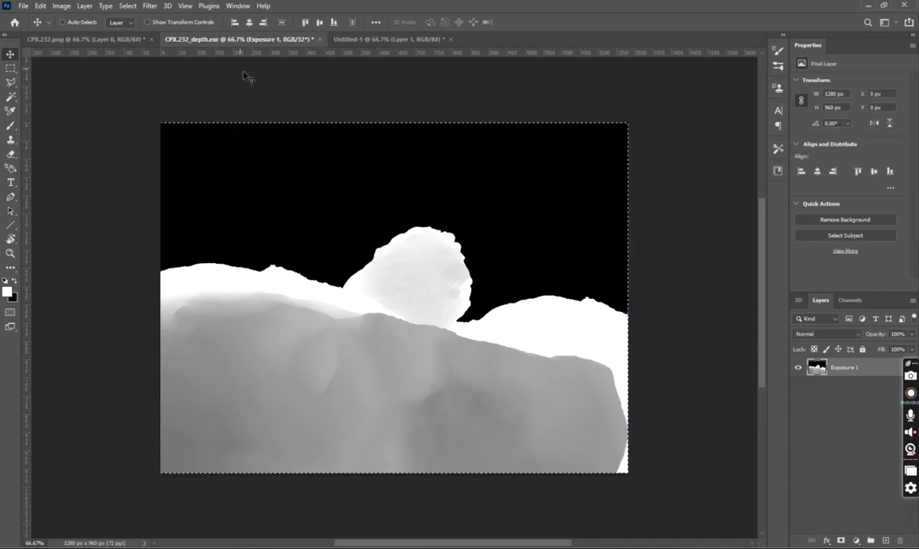
key("ctrl+d")
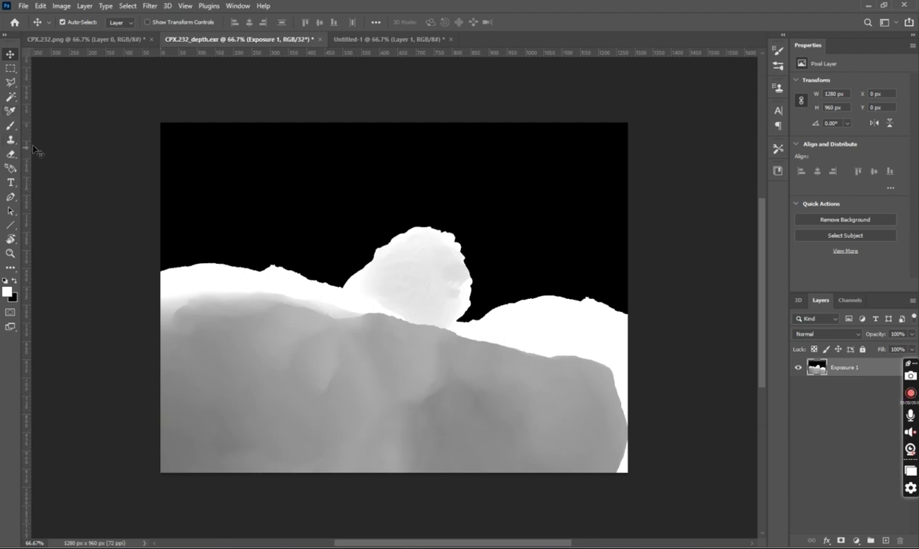
left_click(11, 97)
left_click(347, 193)
key("Return")
right_click(242, 174)
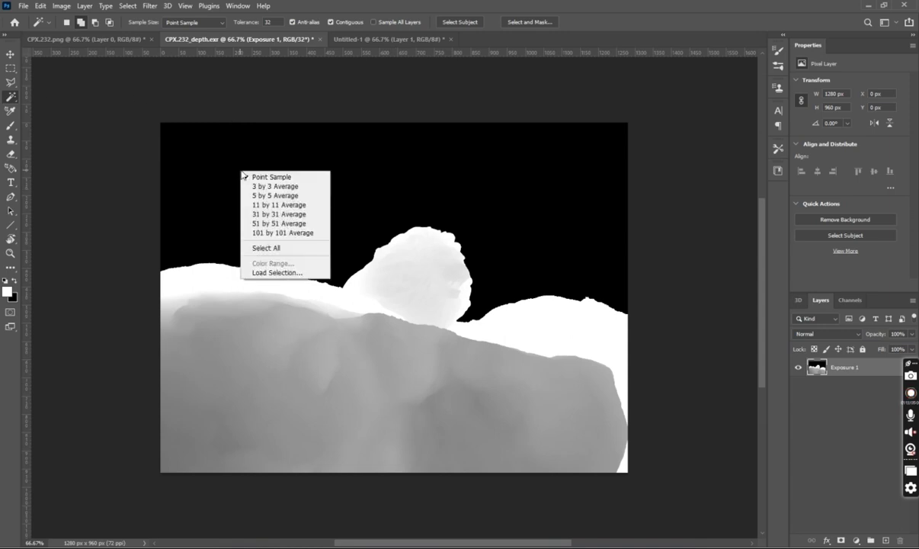
key("Escape")
key("v")
right_click(244, 170)
left_click(251, 172)
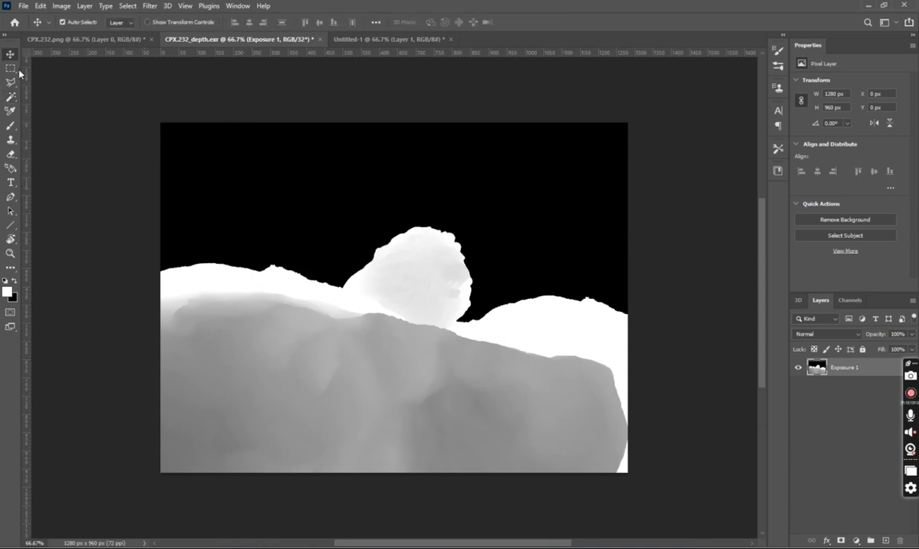
left_click(11, 97)
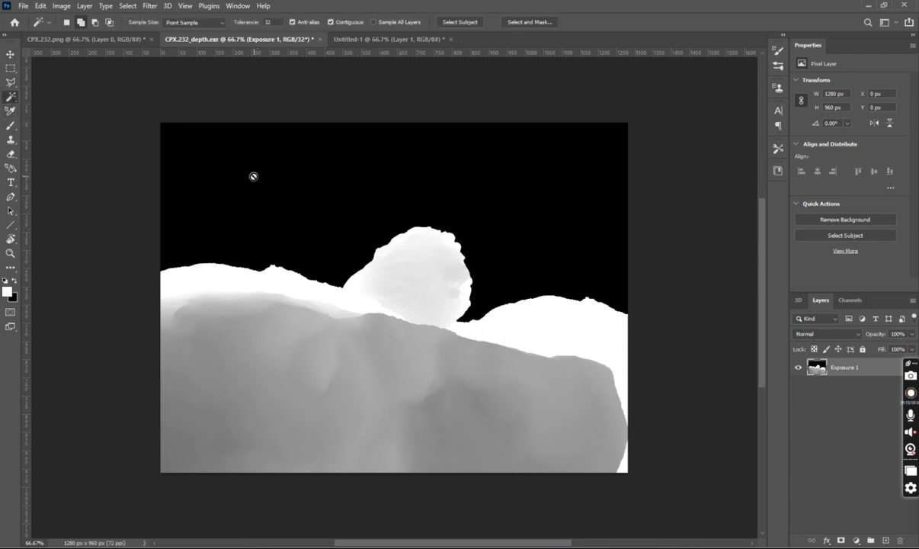
key("v")
Copy the entire depth image into a new alpha channel of CPX.232.png and clear the selection
key("ctrl+a")
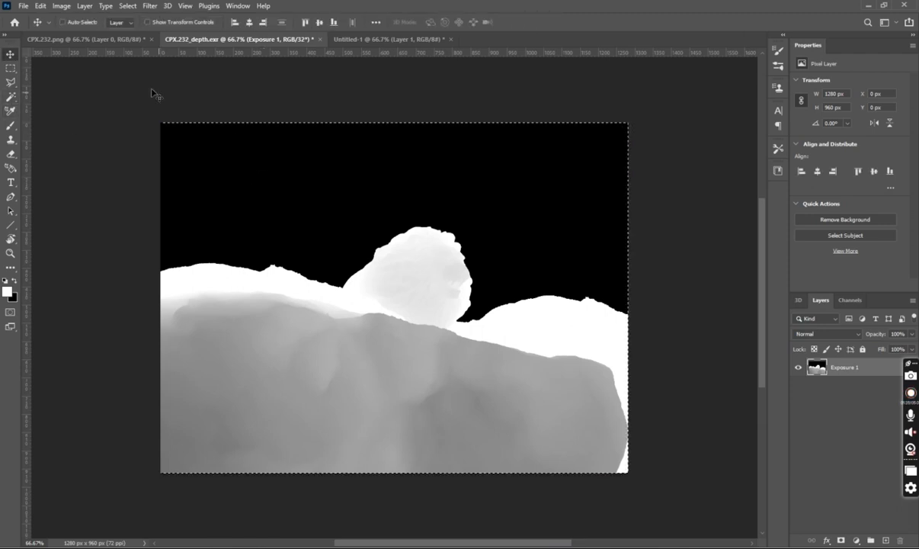
left_click(96, 39)
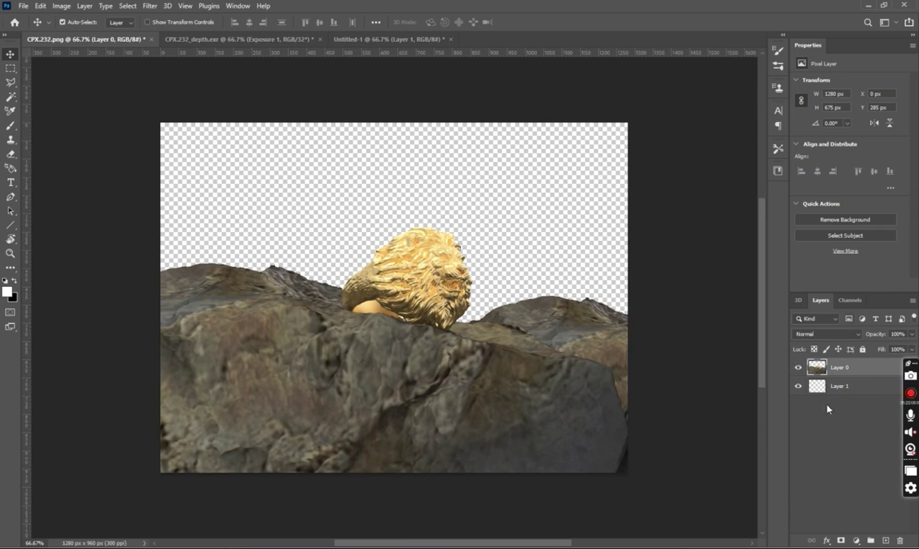
left_click(850, 300)
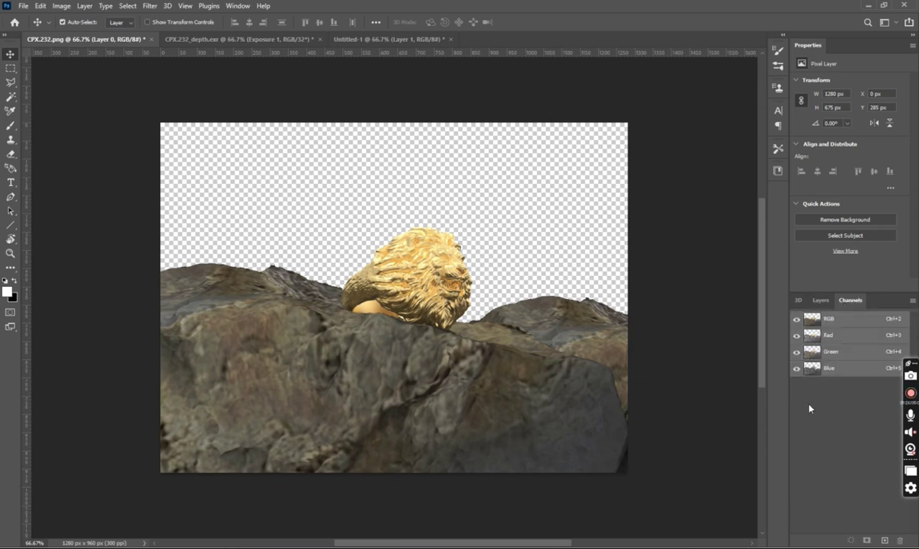
left_click(886, 539)
key("ctrl+v")
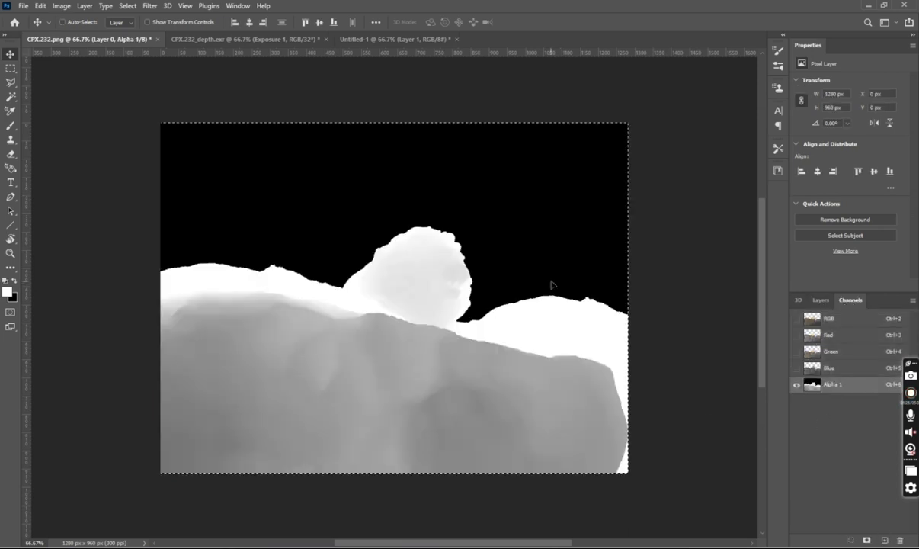
key("ctrl+d")
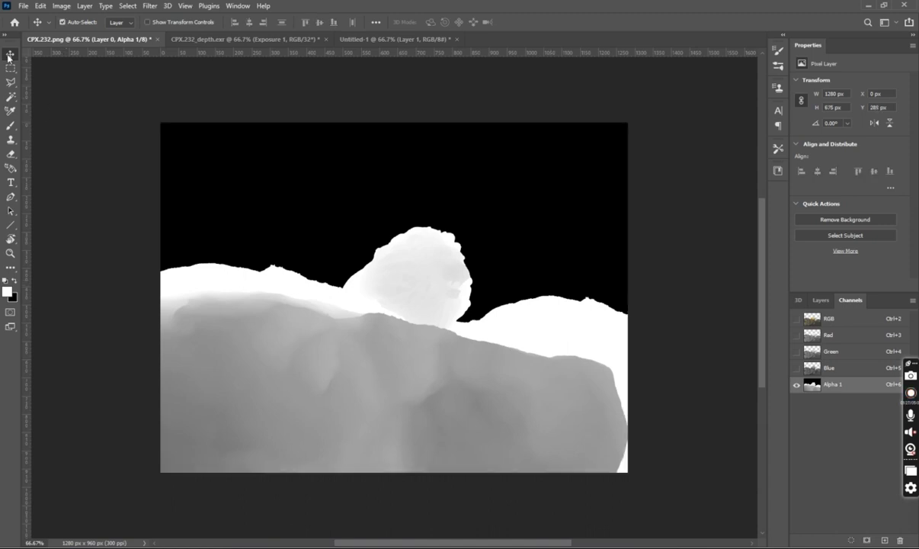
Select the black area of the alpha channel with the Magic Wand tool, then discard that selection
left_click(10, 97)
left_click(274, 206)
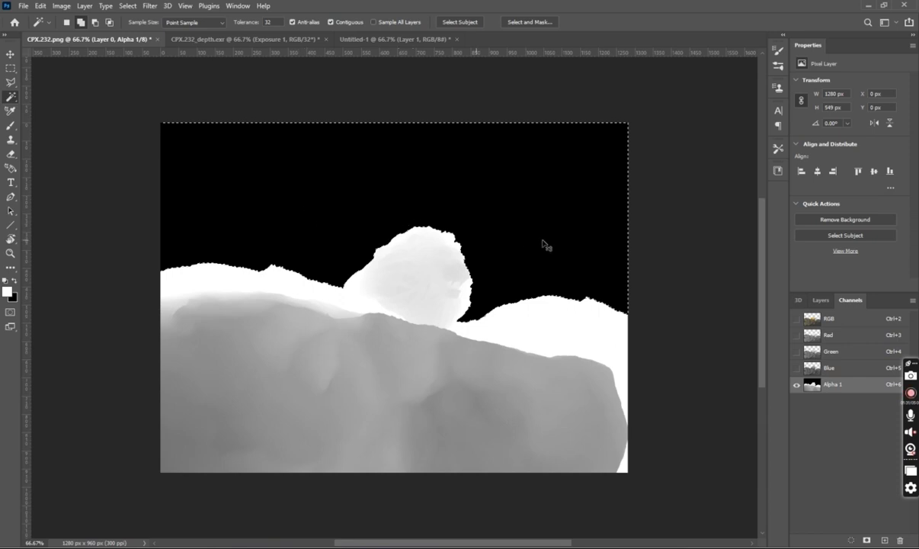
key("ctrl+d")
key("v")
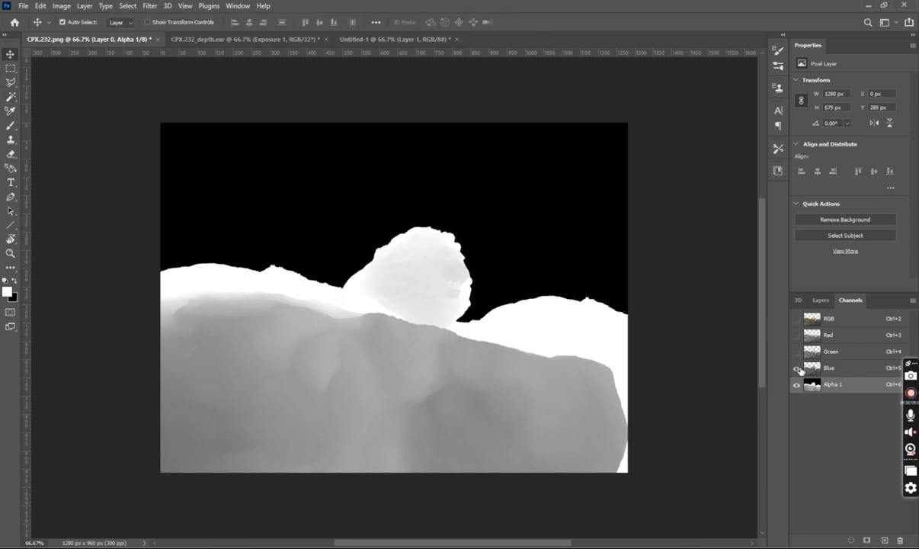
Hide the Alpha 1 channel and make the RGB composite channel visible and active again
left_click(796, 318)
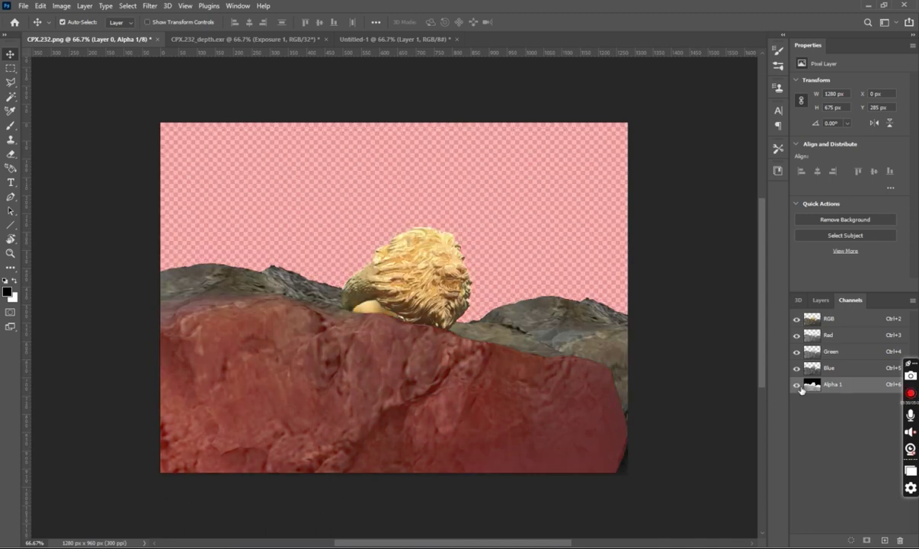
left_click(796, 384)
left_click(849, 366)
left_click(837, 321)
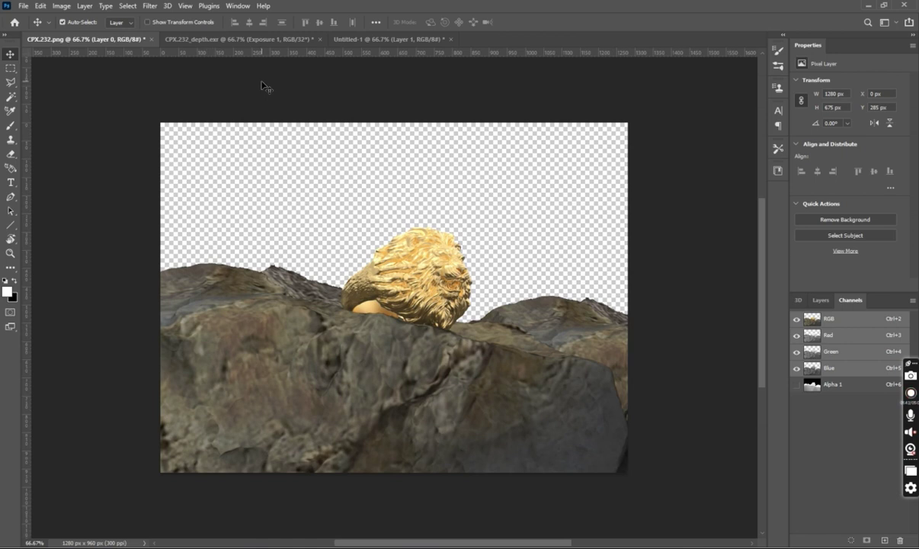
Start a Lens Blur on the lion and rocks layer with Alpha 1 as the depth map source
left_click(151, 6)
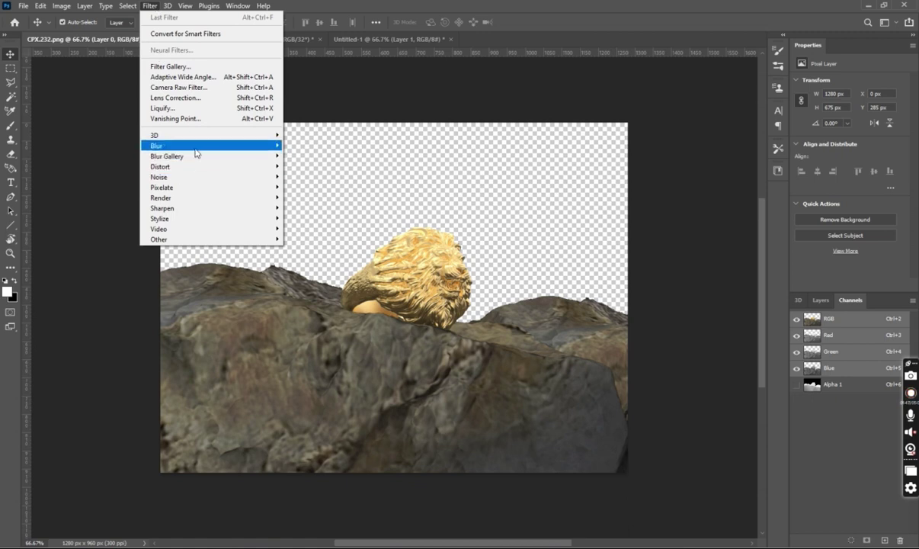
mouse_move(184, 145)
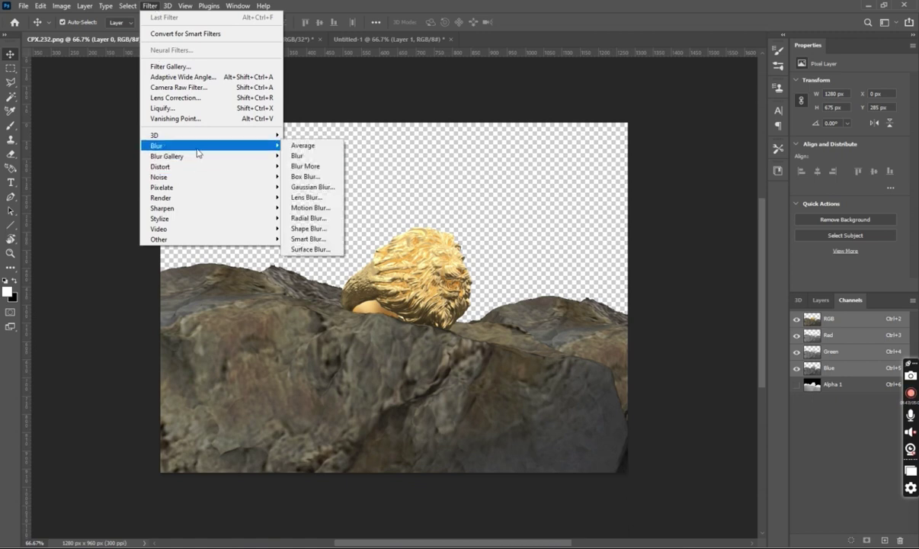
left_click(305, 198)
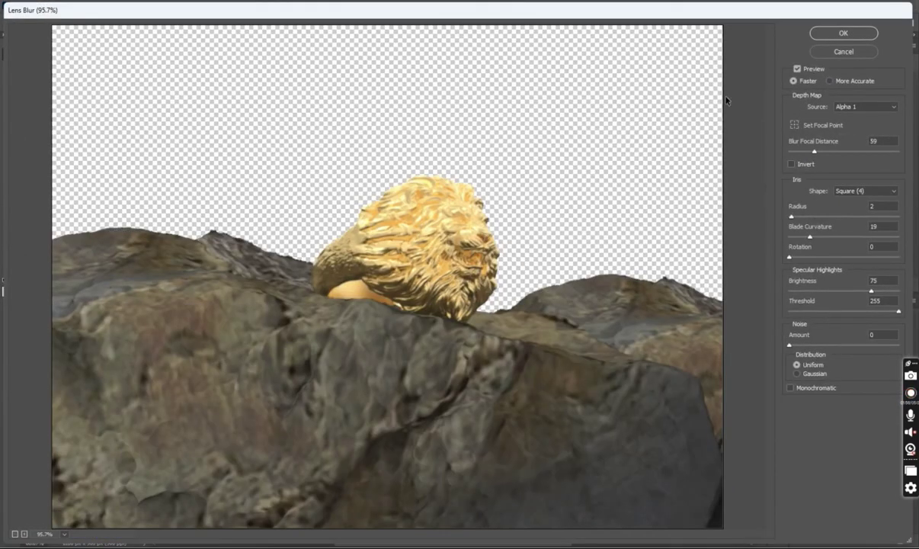
left_click(887, 108)
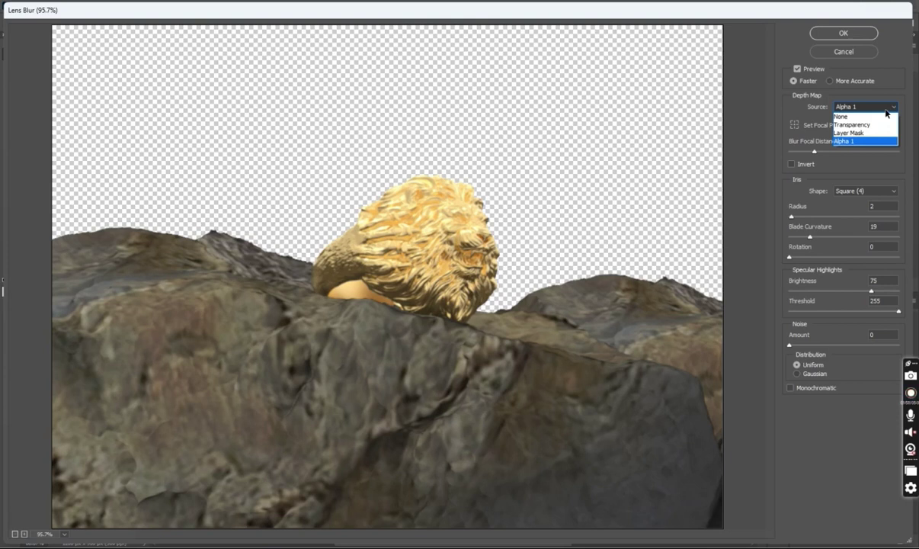
left_click(844, 103)
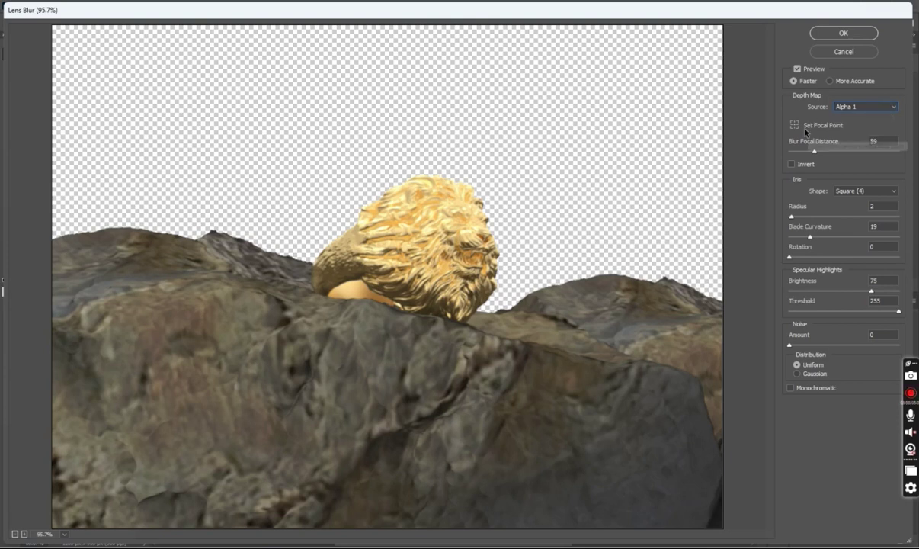
Try a blur focal distance of 145, then set the focal point on the lion's face
left_click(820, 153)
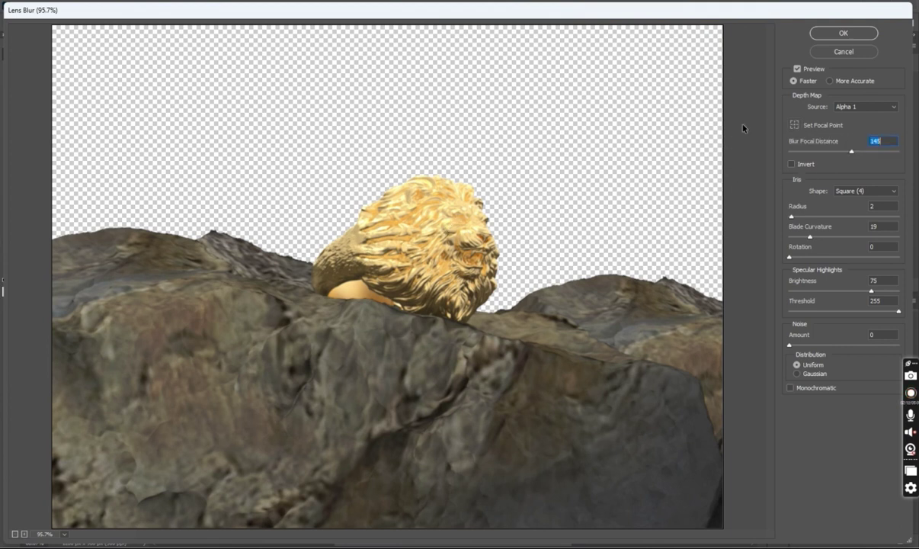
left_click(795, 124)
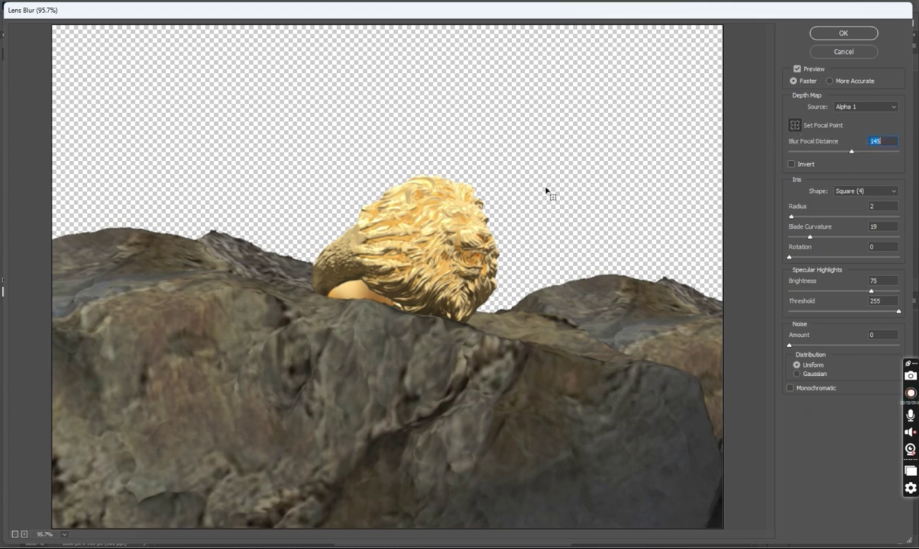
left_click(456, 245)
Set the Lens Blur iris radius to 6 and the blade curvature to 23
mouse_move(792, 217)
left_mouse_down()
mouse_move(810, 221)
mouse_move(795, 225)
left_mouse_up()
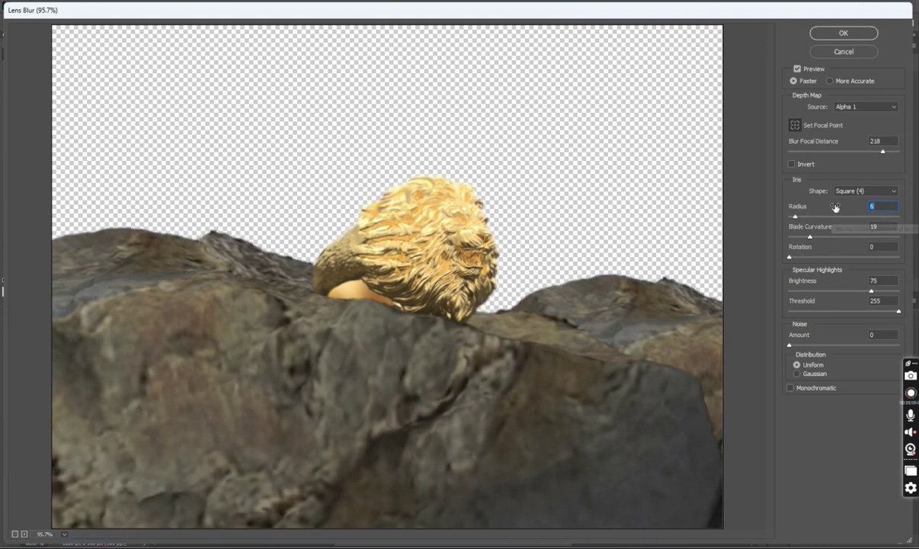
key("Tab")
key("Tab")
left_click_drag(809, 236, 818, 234)
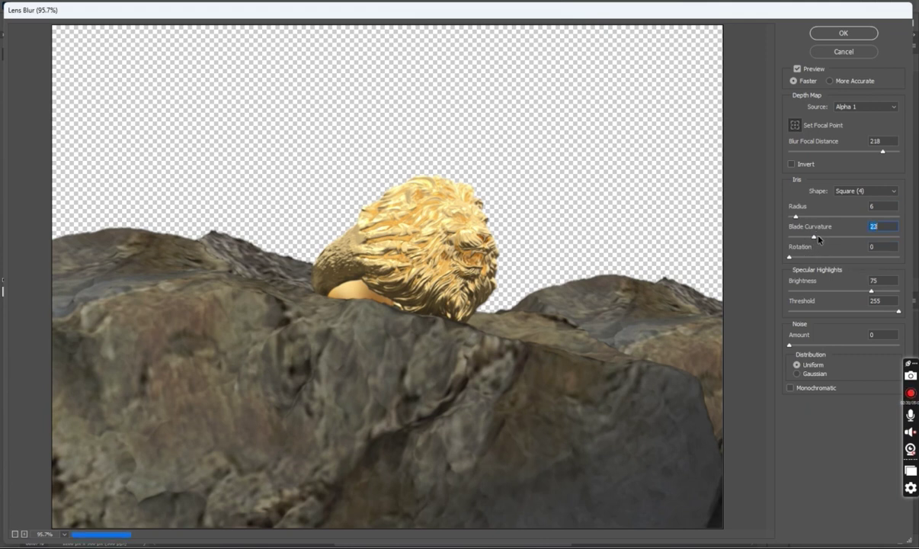
Try a blur focal distance of 247, refocus on the lion's face and apply the Lens Blur
left_click_drag(883, 151, 890, 151)
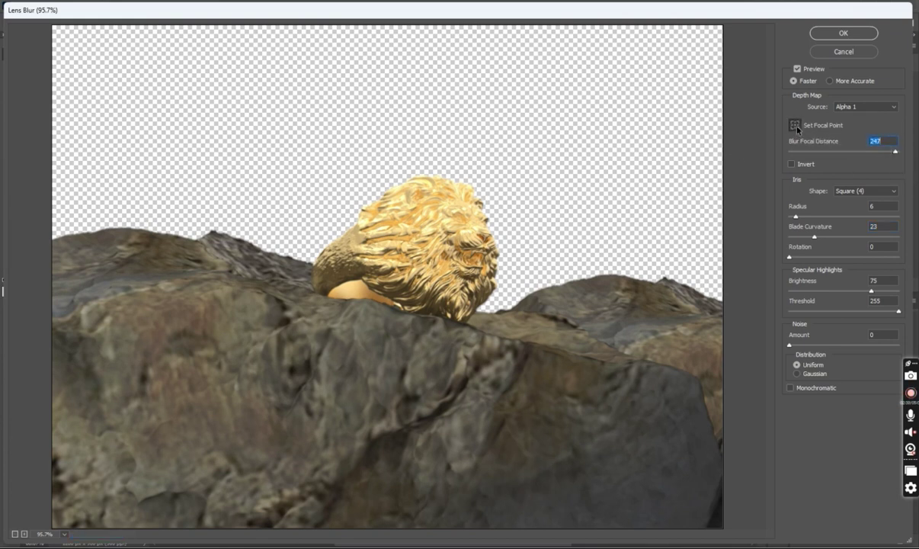
left_click(468, 241)
left_click(844, 34)
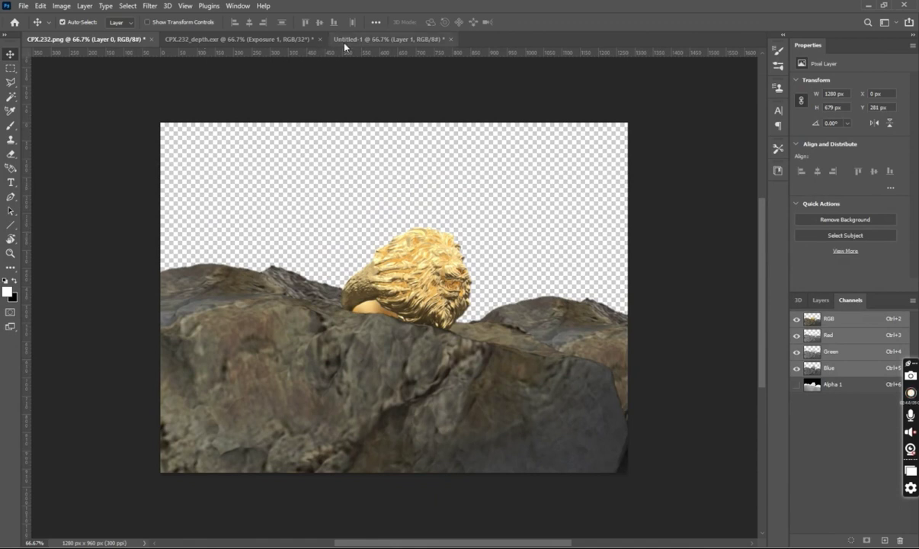
Copy the misty forest image from Untitled-1 and paste it into CPX.232.png as a new layer
left_click(346, 42)
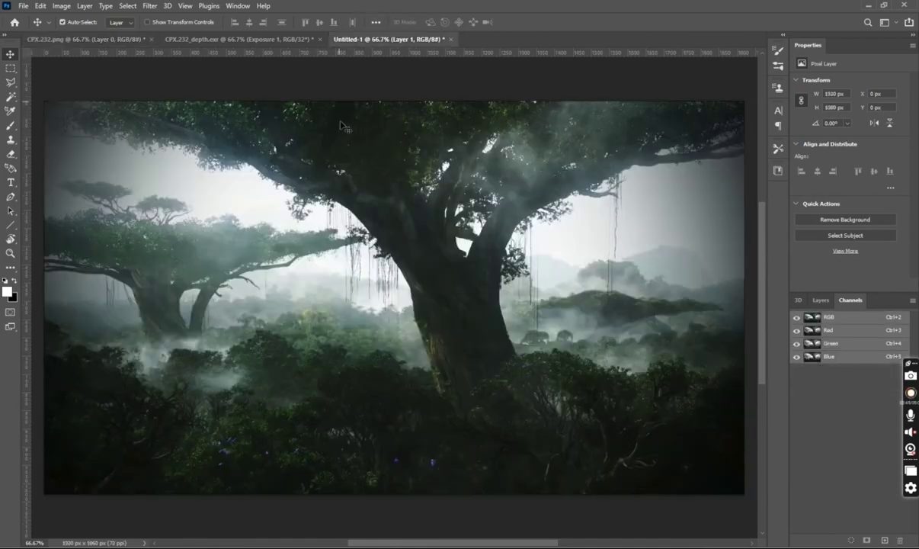
left_click(94, 38)
key("ctrl+v")
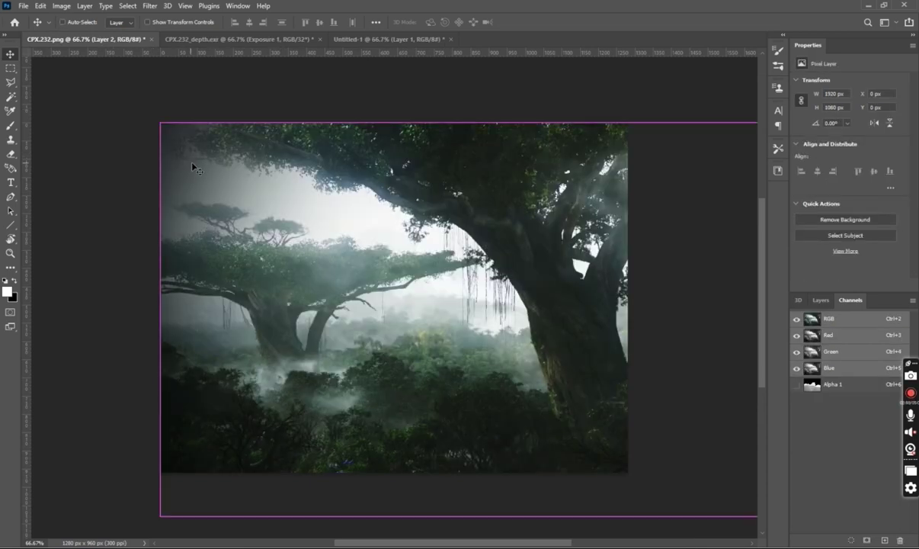
key("ctrl+t")
scroll(261, 229, "down", 2)
scroll(260, 228, "right", 2)
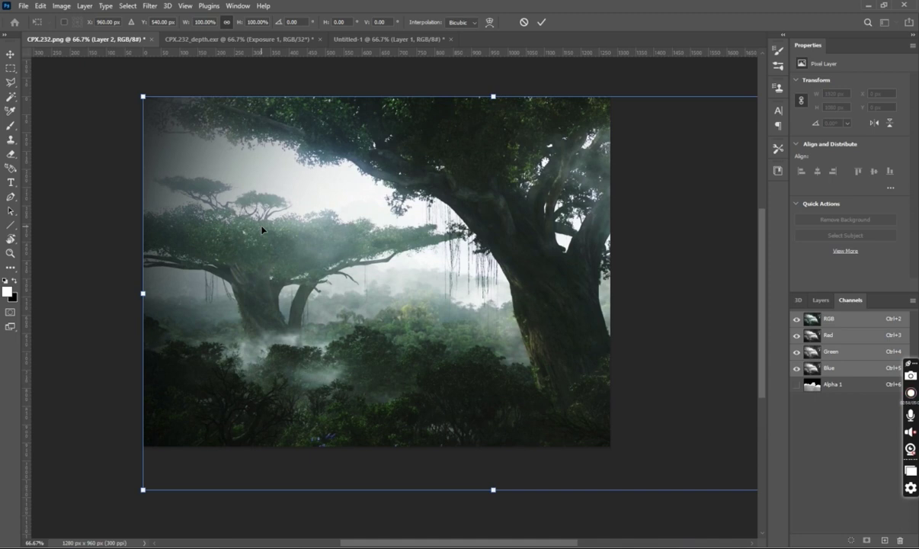
key("ctrl+minus")
key("ctrl+minus")
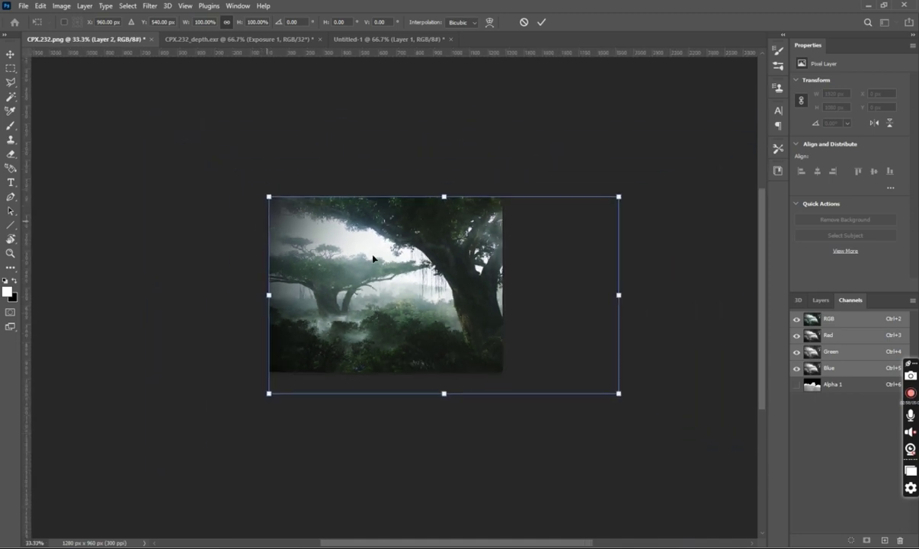
left_click_drag(616, 391, 581, 375)
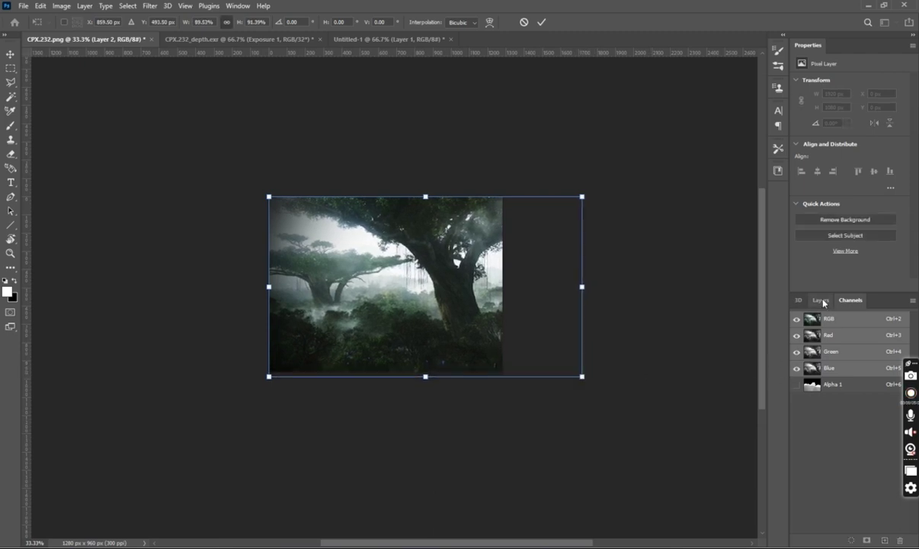
key("ctrl+z")
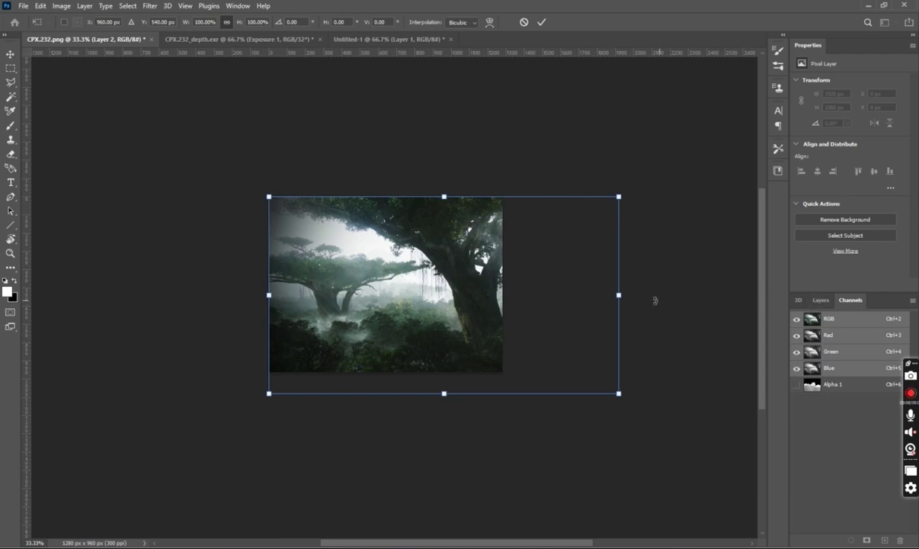
key("Escape")
Delete the pasted forest layer, then undo the deletion with the layer list shown
key("Delete")
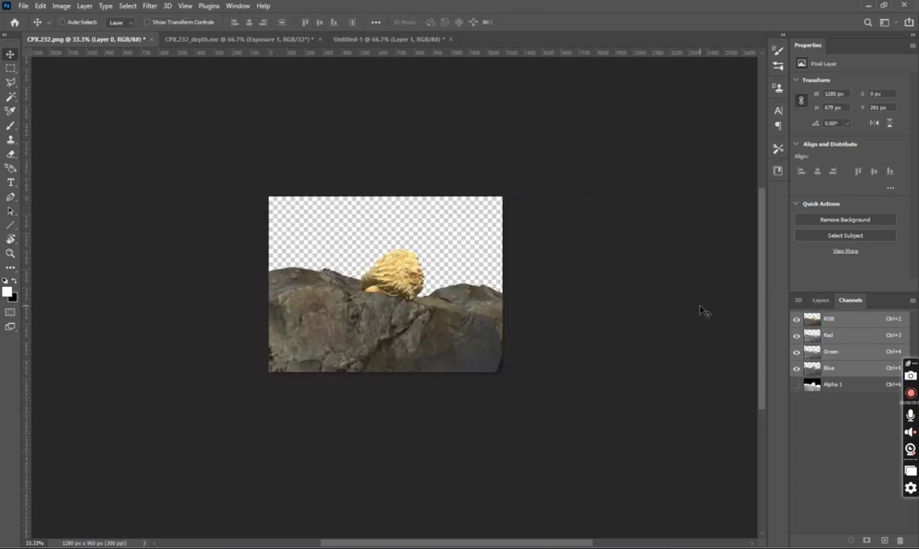
left_click(820, 300)
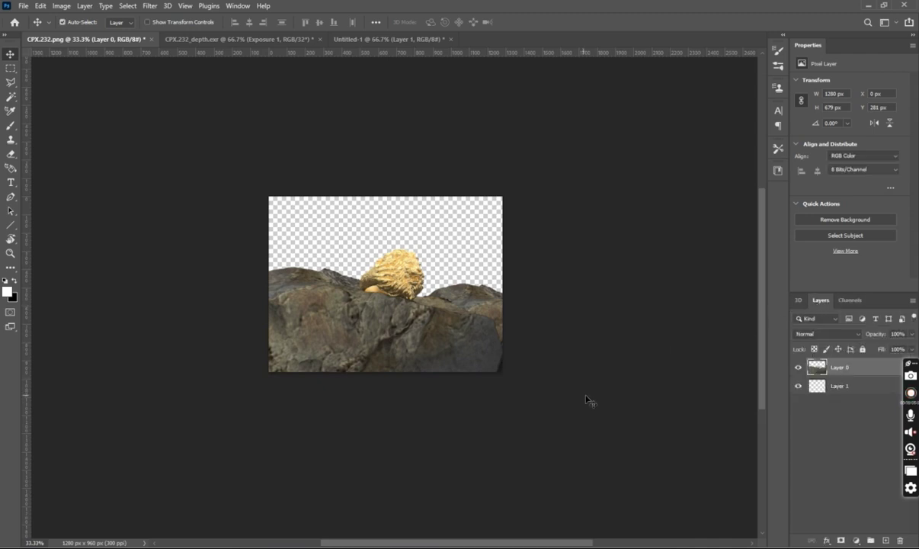
key("ctrl+z")
Place the forest layer beneath Layer 0 and scale it proportionally to 67.21% to fit the canvas width
left_click_drag(846, 373, 842, 406)
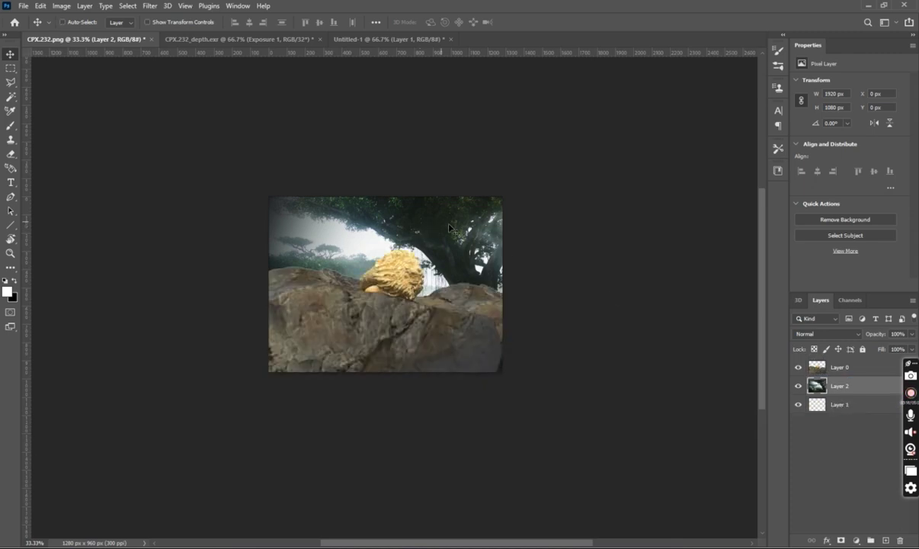
key("ctrl+t")
left_click_drag(619, 394, 502, 336)
key("Return")
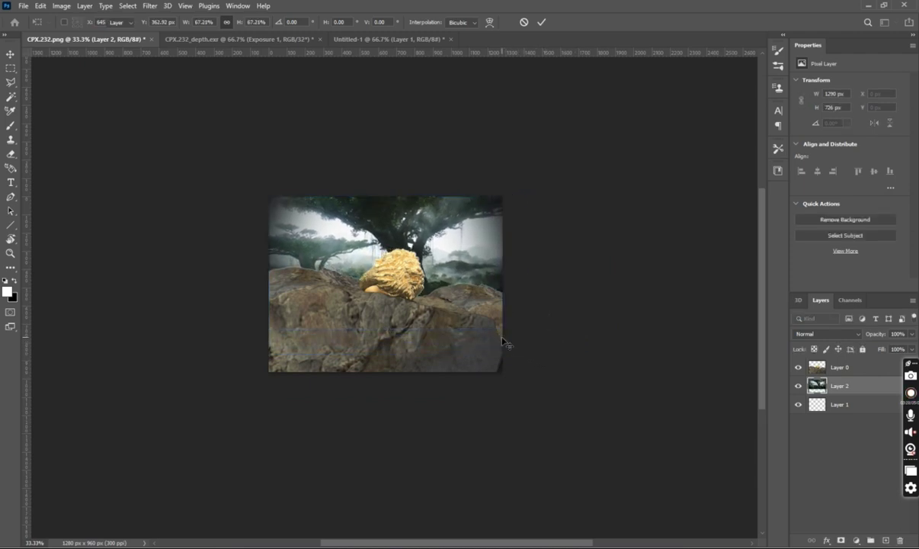
Try a Motion Blur on the forest layer at a 90° angle, with the distance reduced to 24 pixels
scroll(400, 263, "up", 1)
scroll(400, 263, "up", 1)
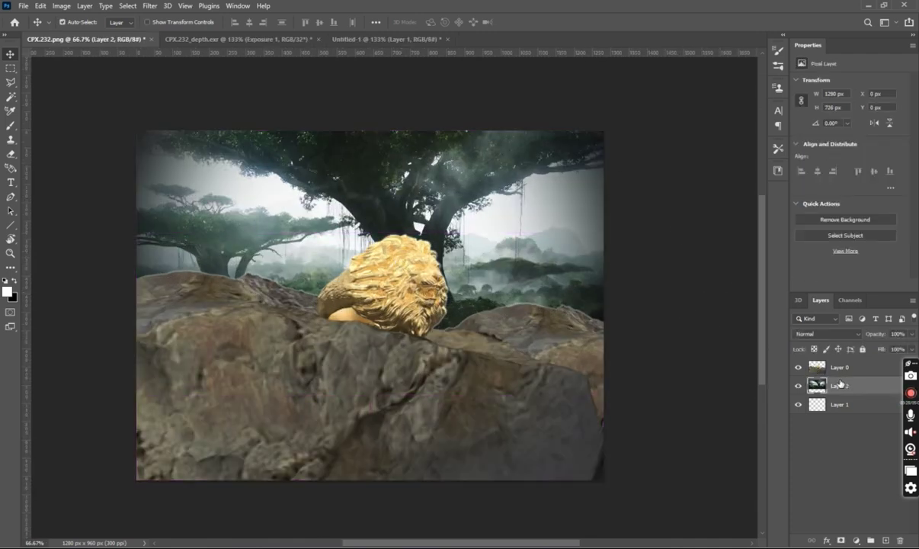
left_click(183, 6)
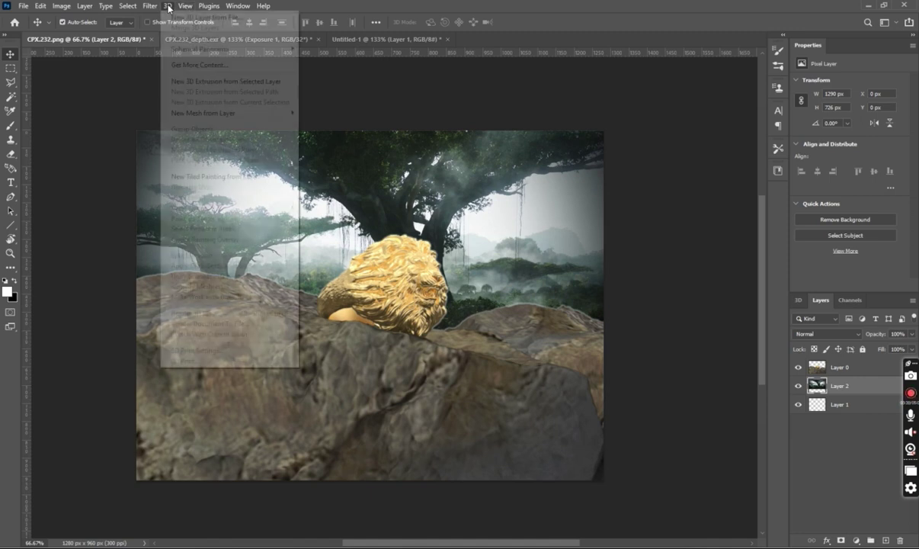
mouse_move(149, 6)
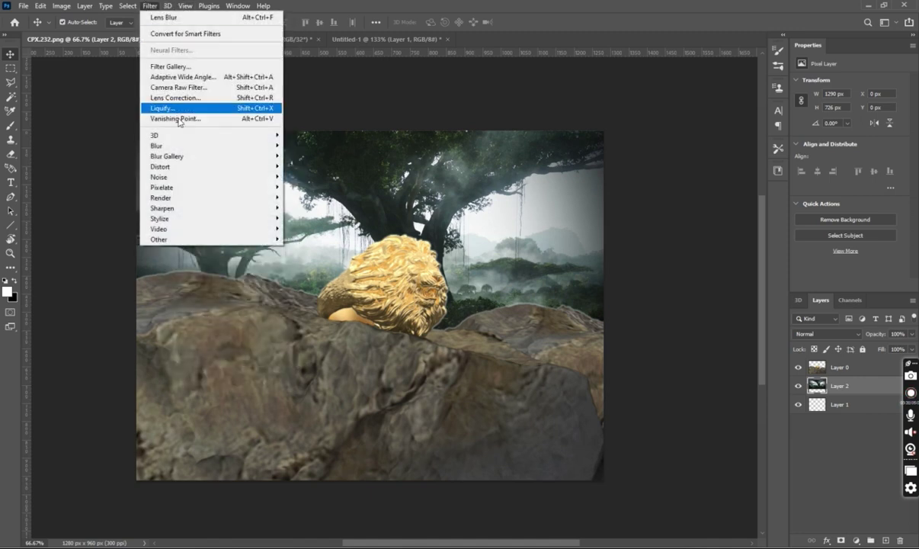
mouse_move(169, 145)
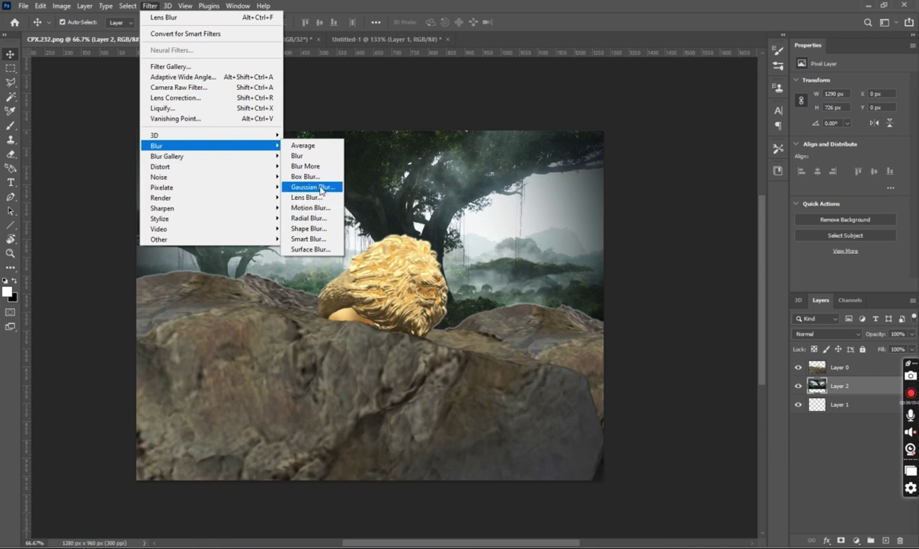
left_click(317, 208)
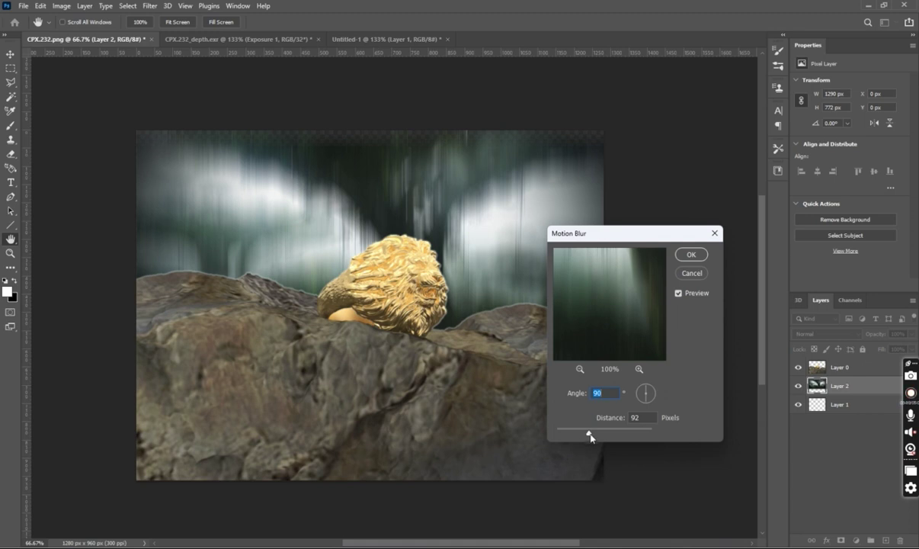
left_click_drag(577, 432, 569, 433)
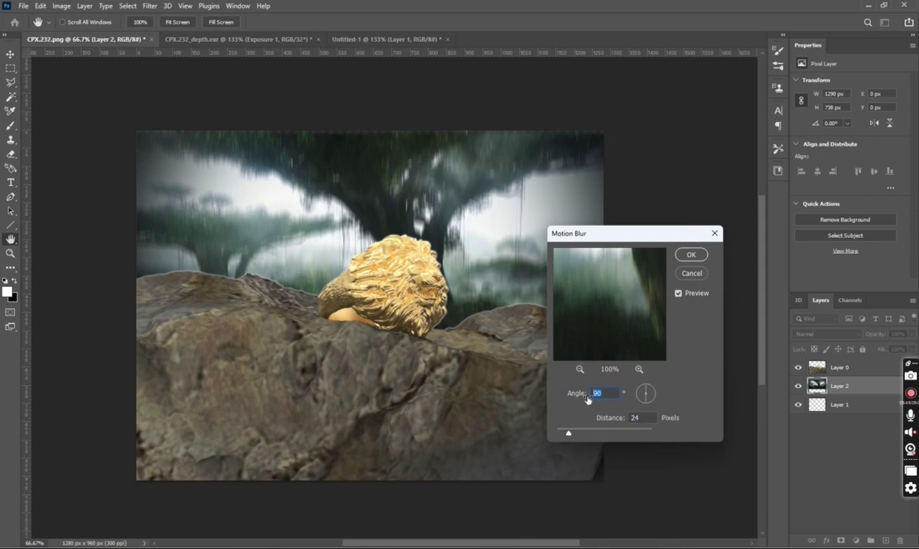
Set the Motion Blur angle to 6° and the distance to 41 pixels, and apply it to the forest layer
type("0")
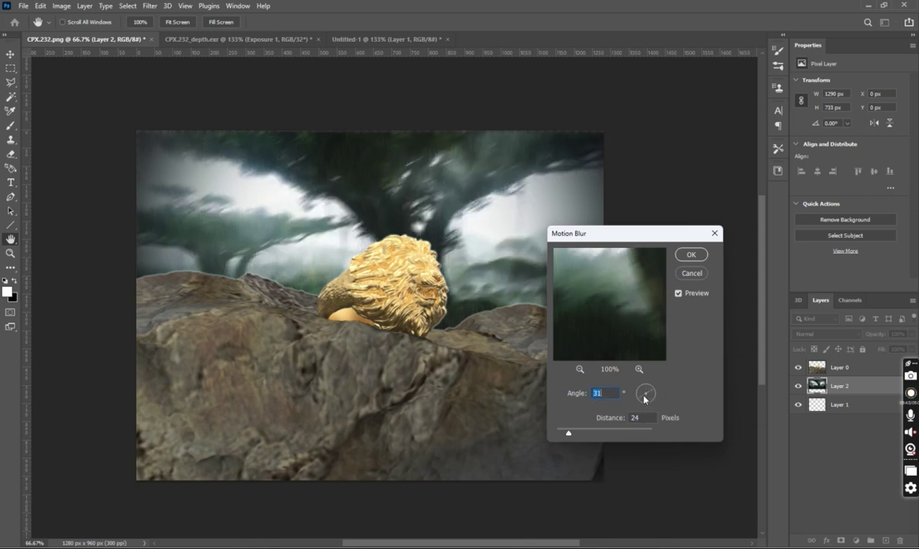
type("6")
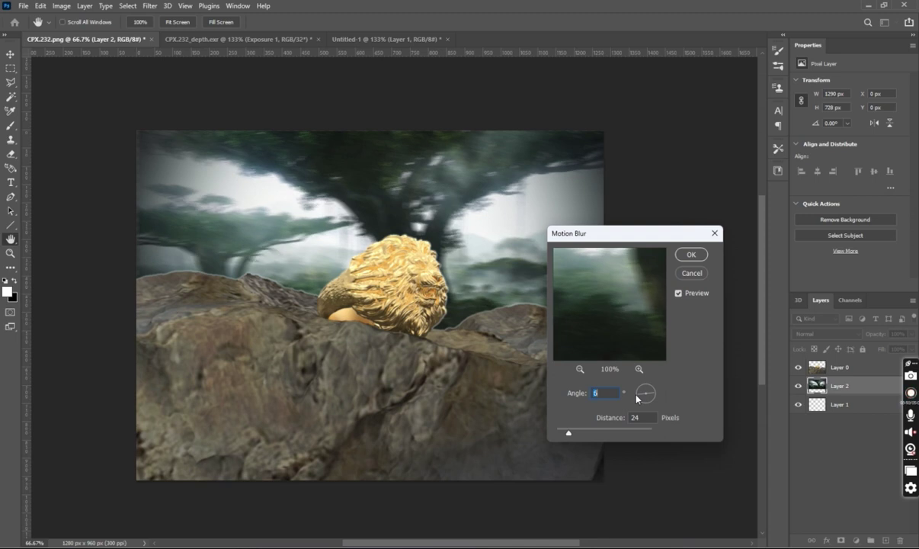
left_click_drag(567, 433, 578, 434)
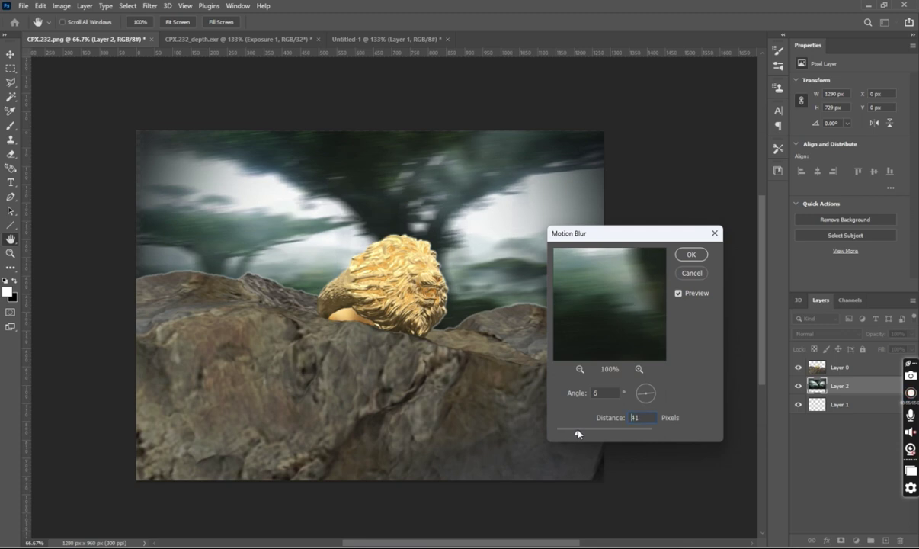
left_click(684, 258)
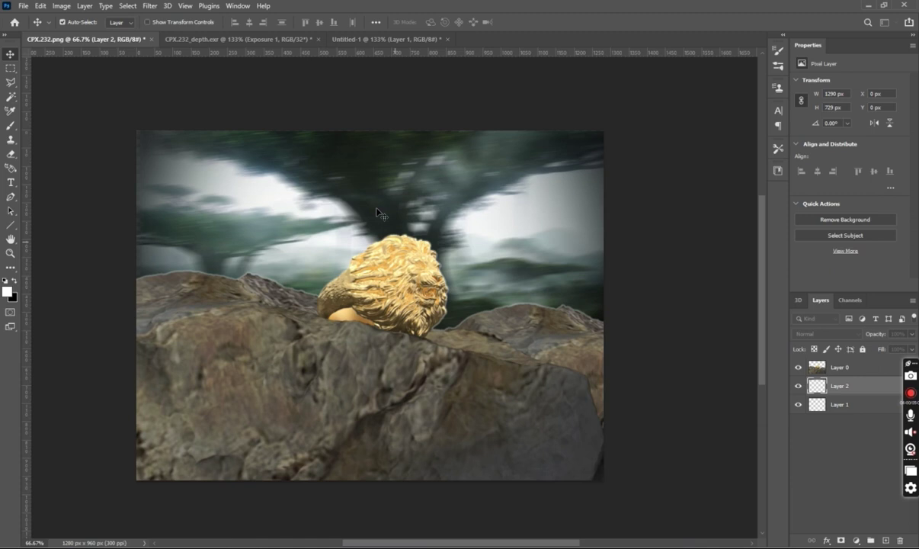
Undo the Motion Blur and apply Blur More to the forest layer instead
left_click(150, 5)
mouse_move(189, 147)
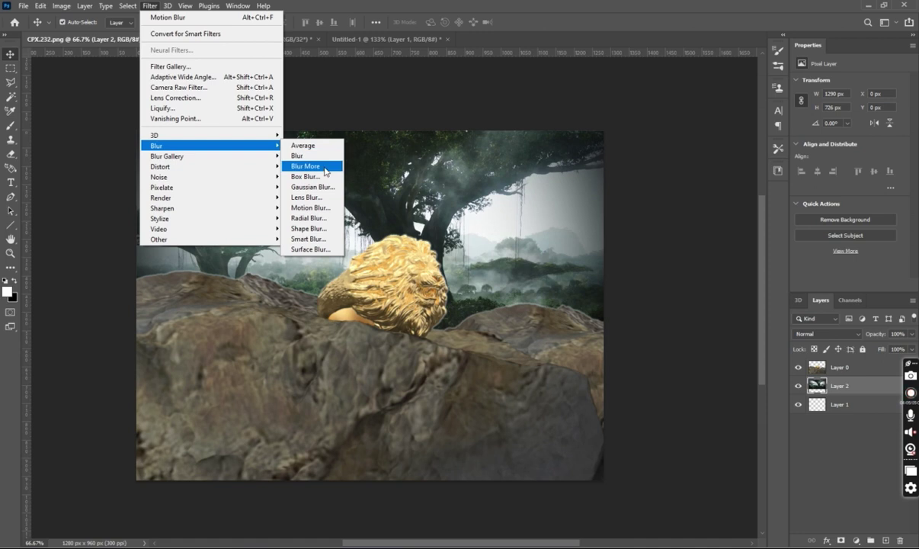
left_click(326, 171)
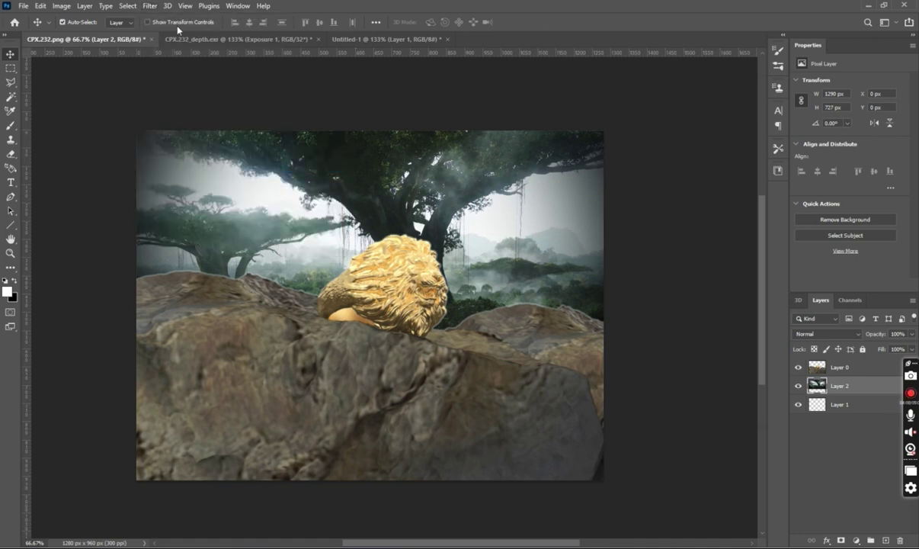
Apply a Gaussian Blur with a 9.2 pixel radius to the forest layer, then deselect the layer
left_click(150, 7)
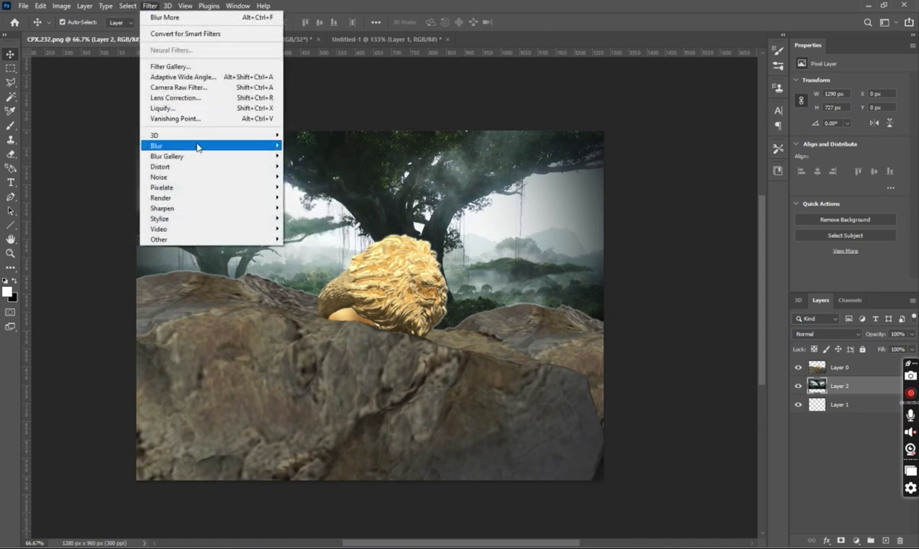
mouse_move(196, 145)
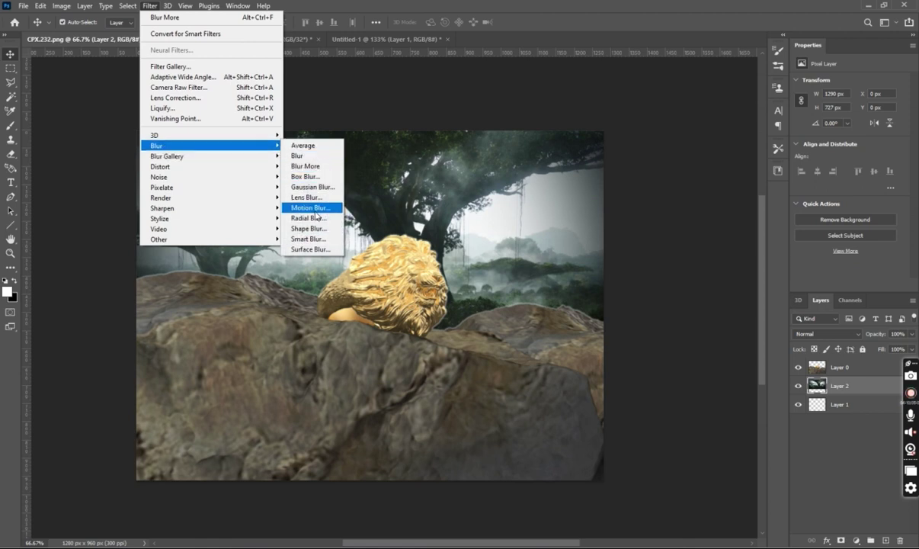
left_click(325, 189)
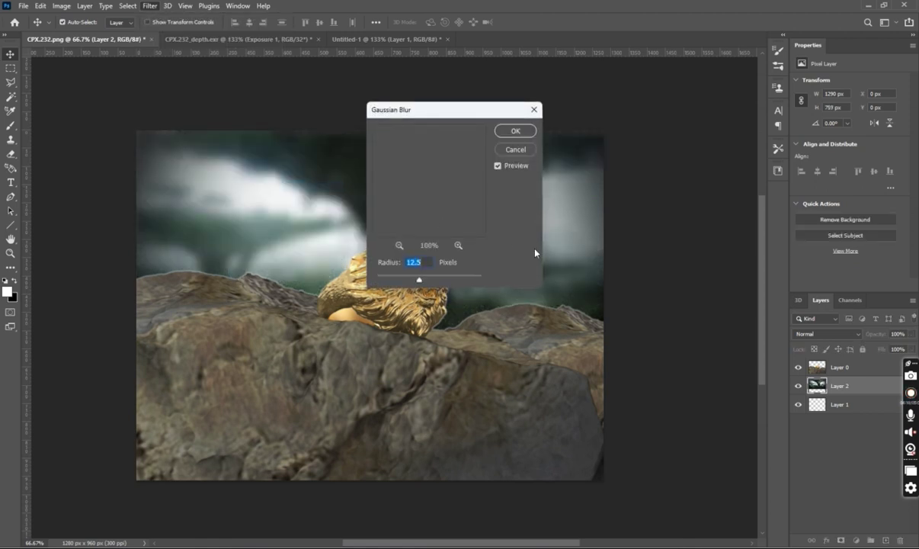
left_click_drag(467, 113, 638, 171)
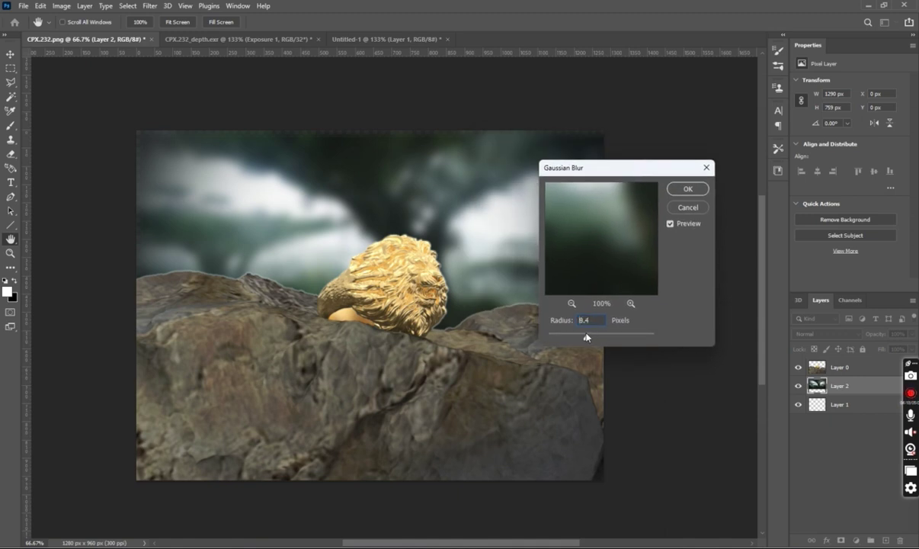
left_click_drag(583, 336, 588, 336)
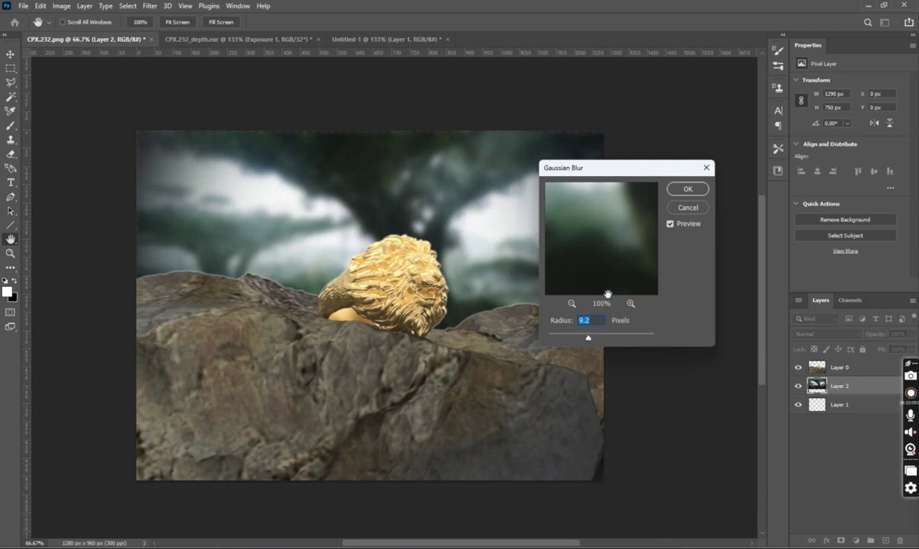
left_click(688, 189)
key("v")
mouse_move(576, 219)
left_mouse_down()
mouse_move(587, 192)
mouse_move(579, 217)
left_mouse_up()
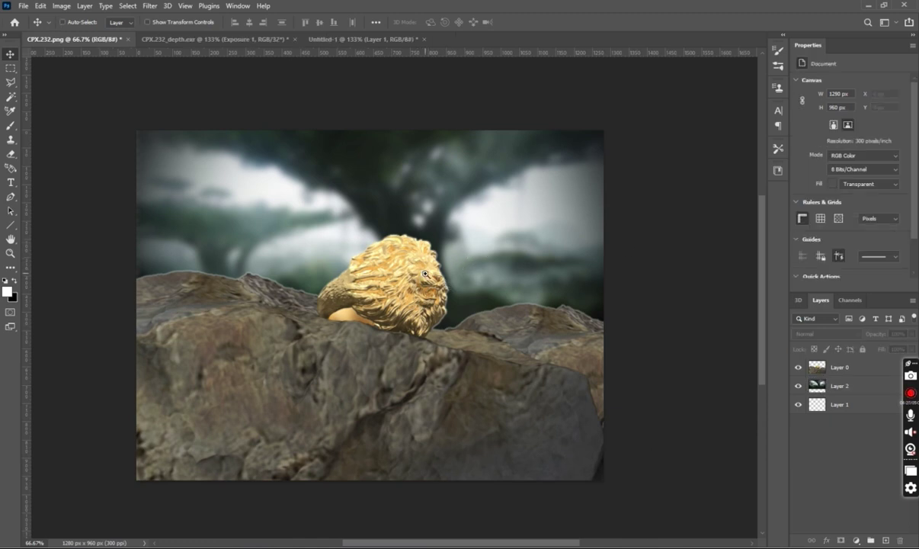
Add a new empty layer above Layer 0 and make it the active layer
scroll(423, 260, "up", 1)
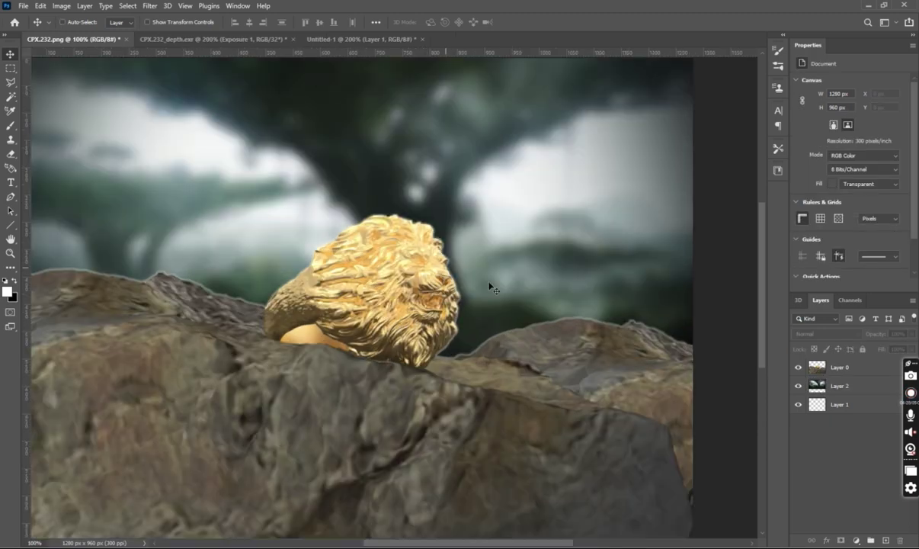
left_click(885, 540)
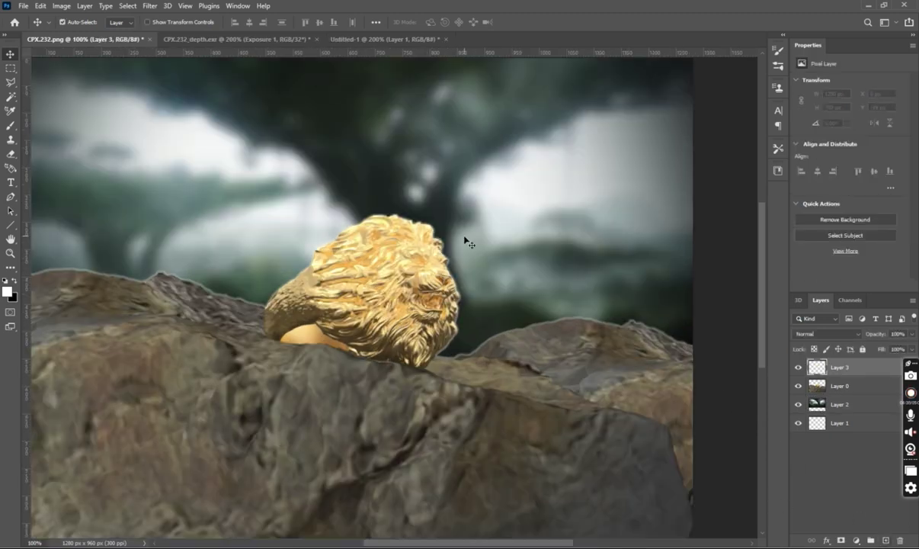
key("c")
key("v")
left_click(333, 219)
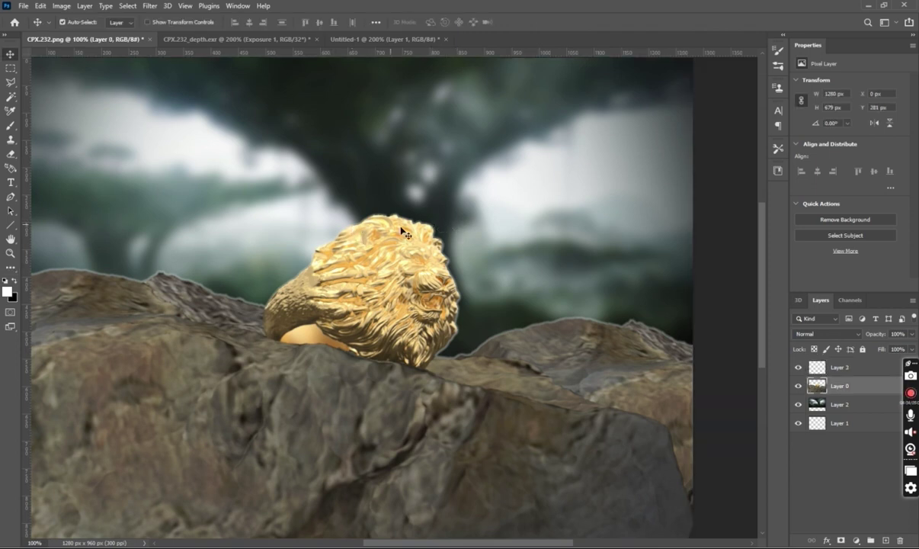
left_click(827, 370)
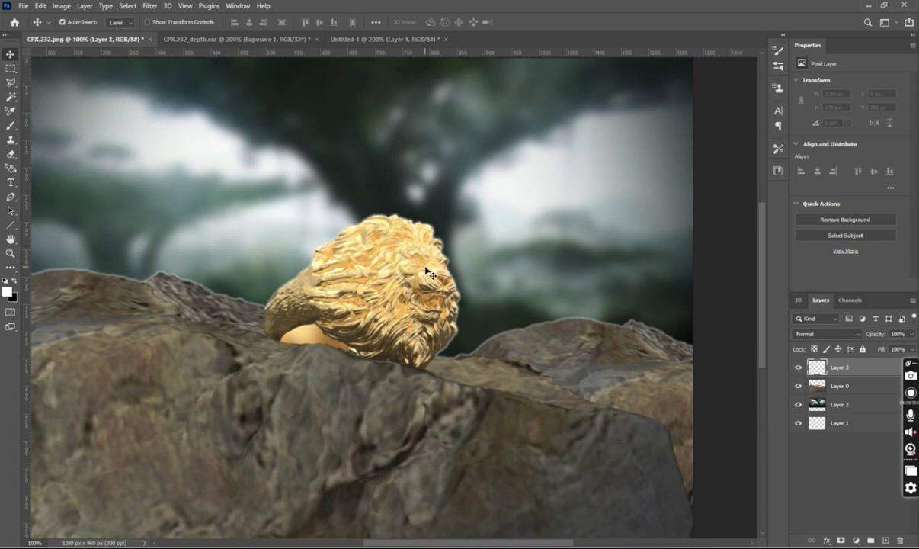
Stamp white star-shaped sparkles on the lion's brow and mane with the 100 px Brush, undoing the misplaced ones
key("b")
left_click(441, 238)
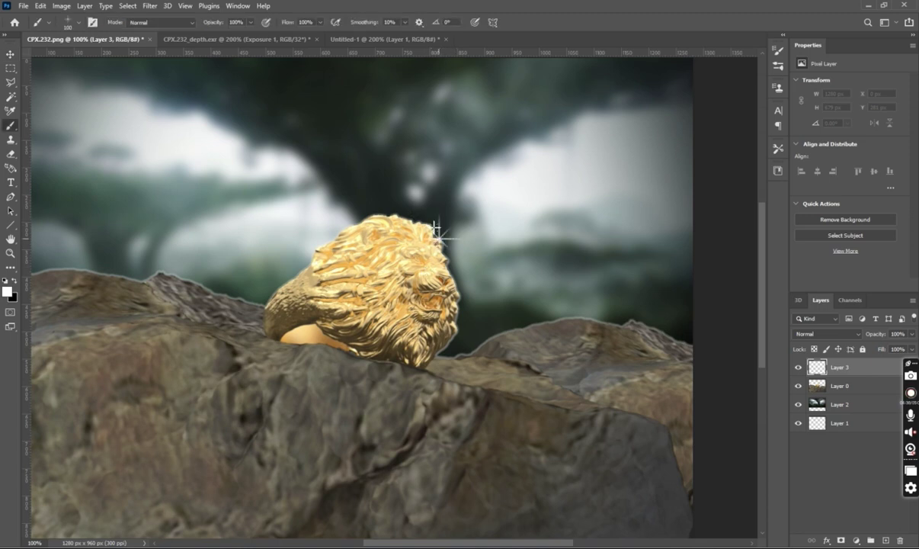
key("ctrl+z")
left_click(422, 250)
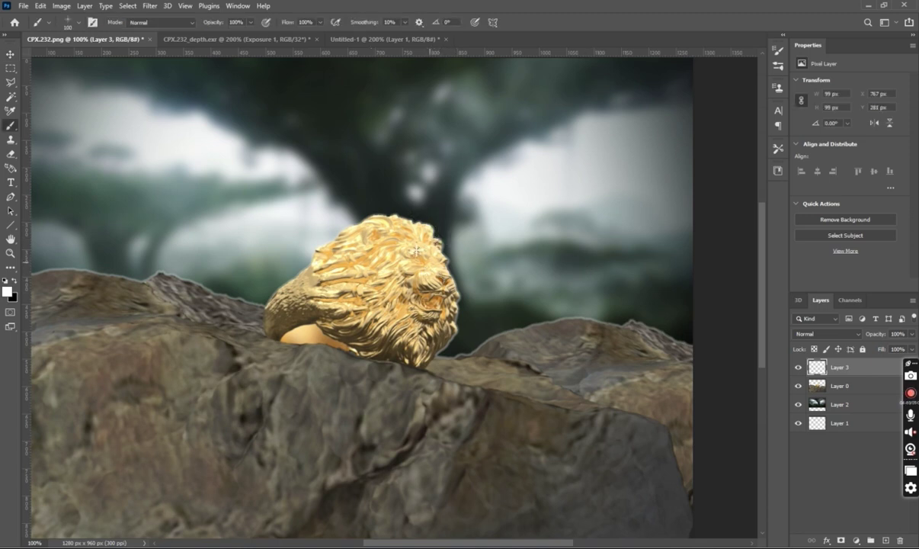
left_click(461, 294)
key("ctrl+z")
left_click(354, 216)
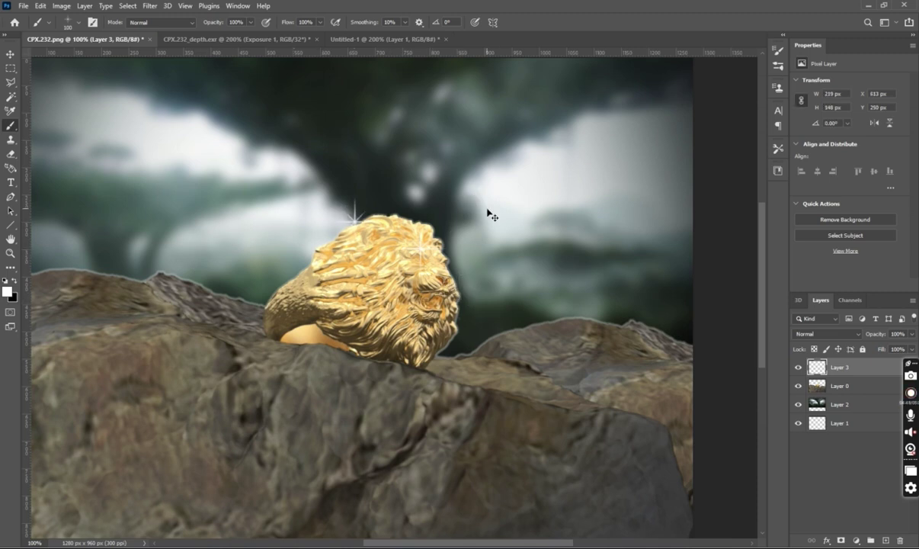
key("ctrl+z")
Examine the sparkles on the lion's head up close and within the whole composition
scroll(584, 200, "down", 3)
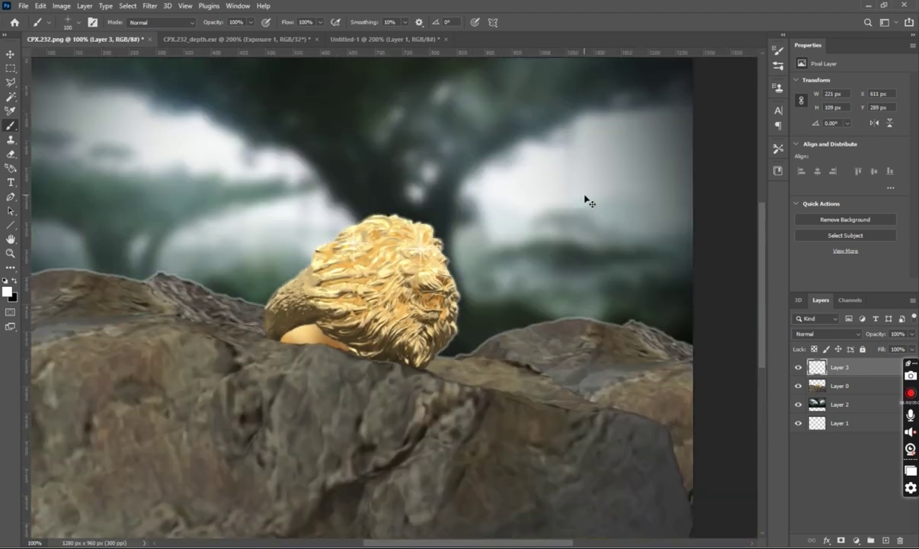
key("ctrl+1")
key("ctrl+shift+z")
key("ctrl+plus")
key("ctrl+plus")
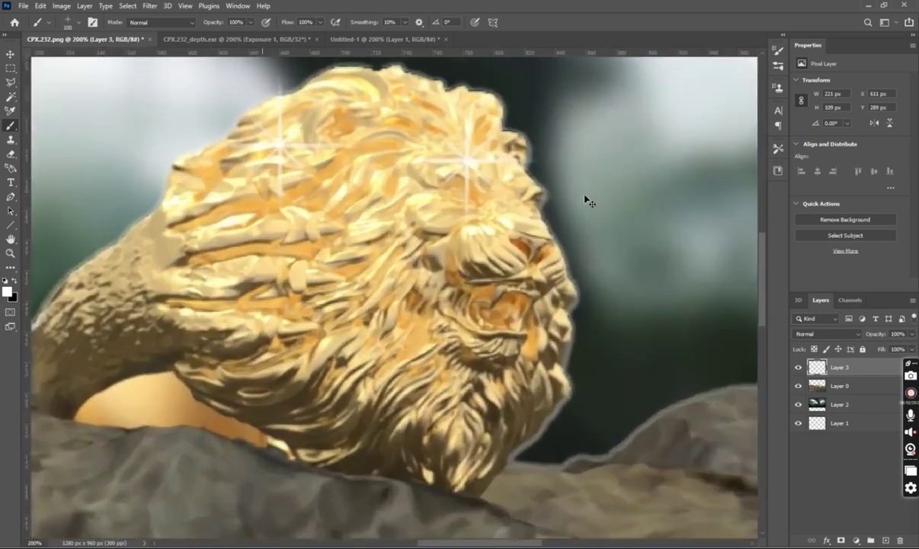
key("ctrl+1")
key("ctrl+0")
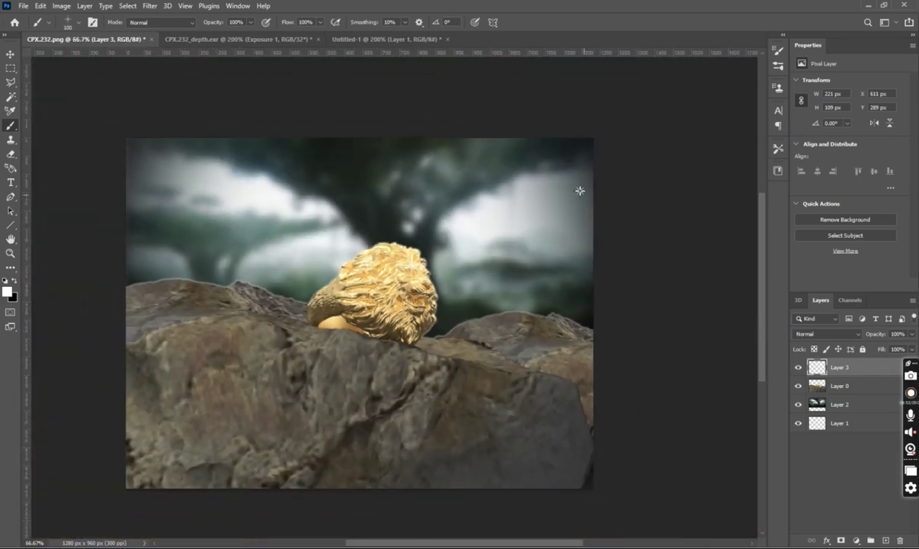
key("v")
key("ctrl+1")
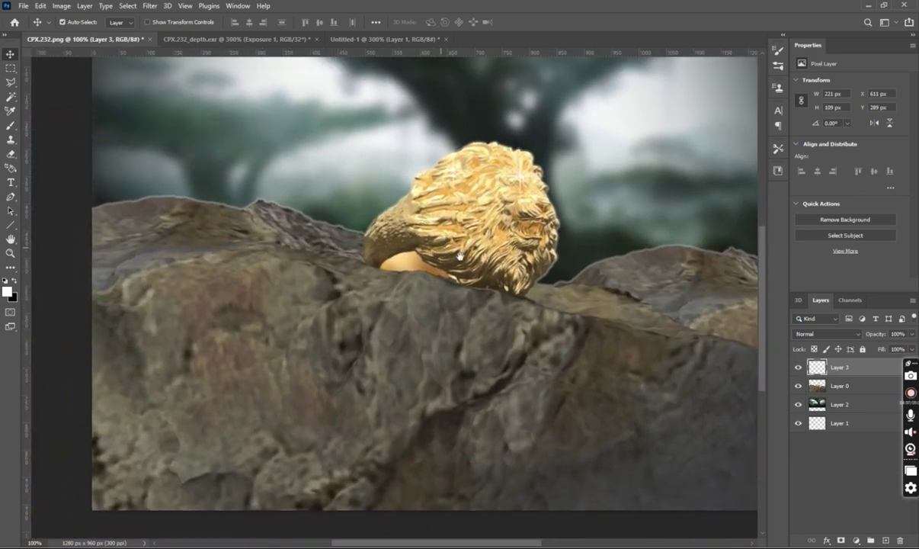
left_click_drag(460, 256, 427, 324)
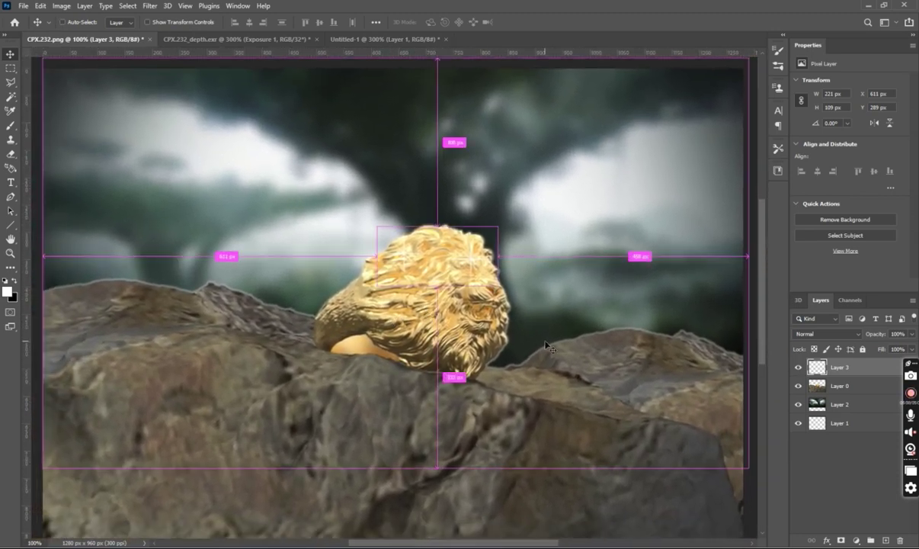